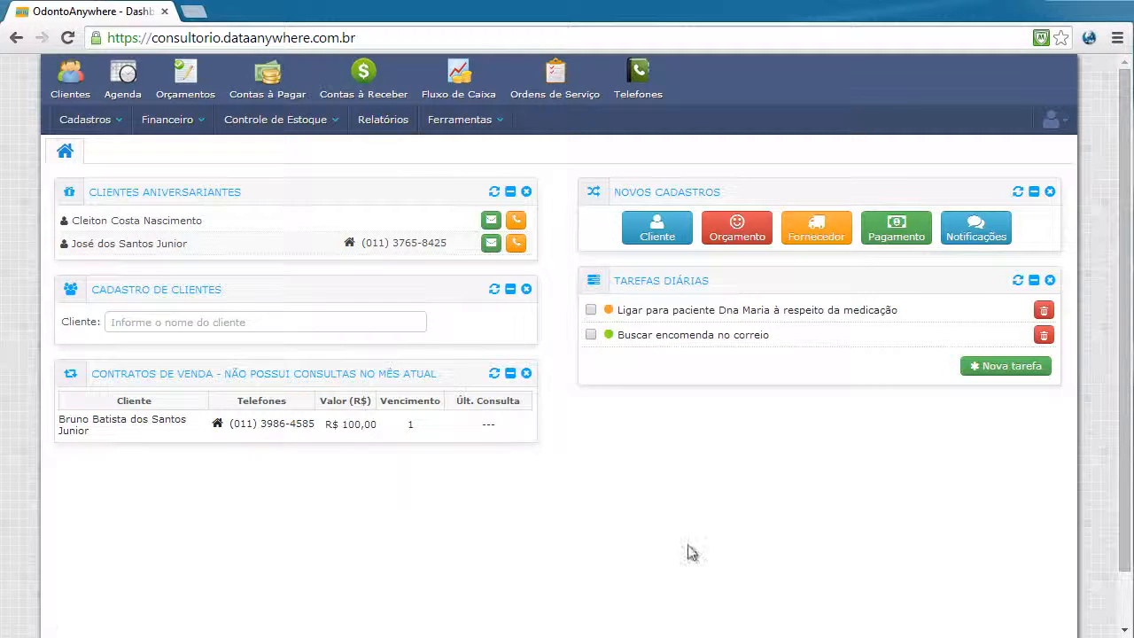
Open the weekly agenda for 21–27 April with Consultório Odontológico as the office
left_click(126, 82)
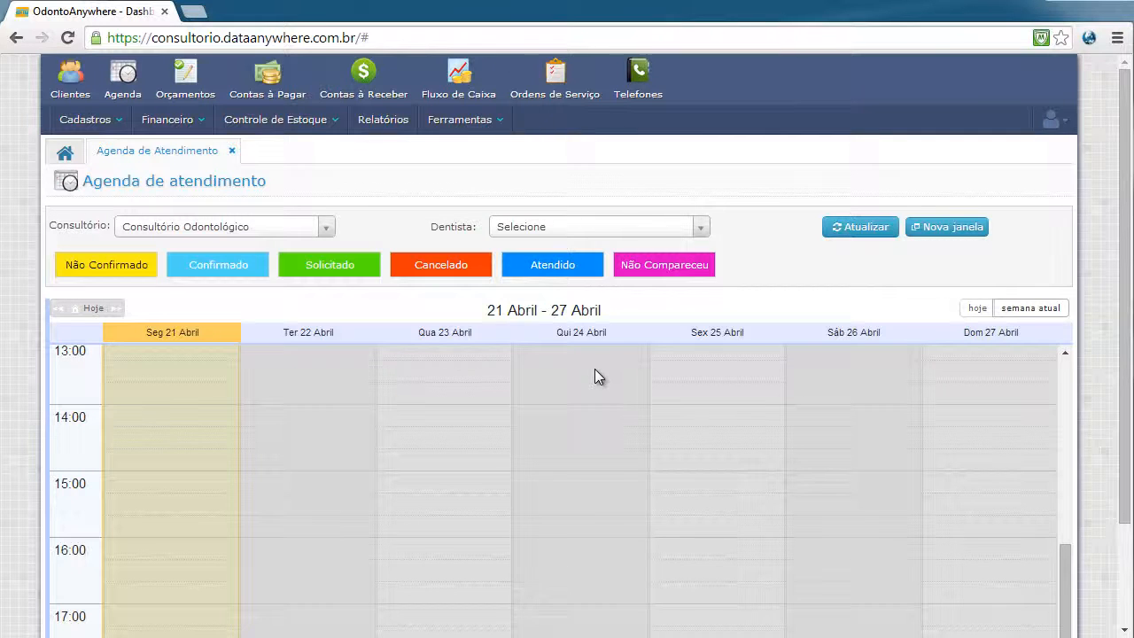
left_click(964, 229)
Pick the dentist in the Dentista list and refresh the agenda to show their week
left_click(701, 229)
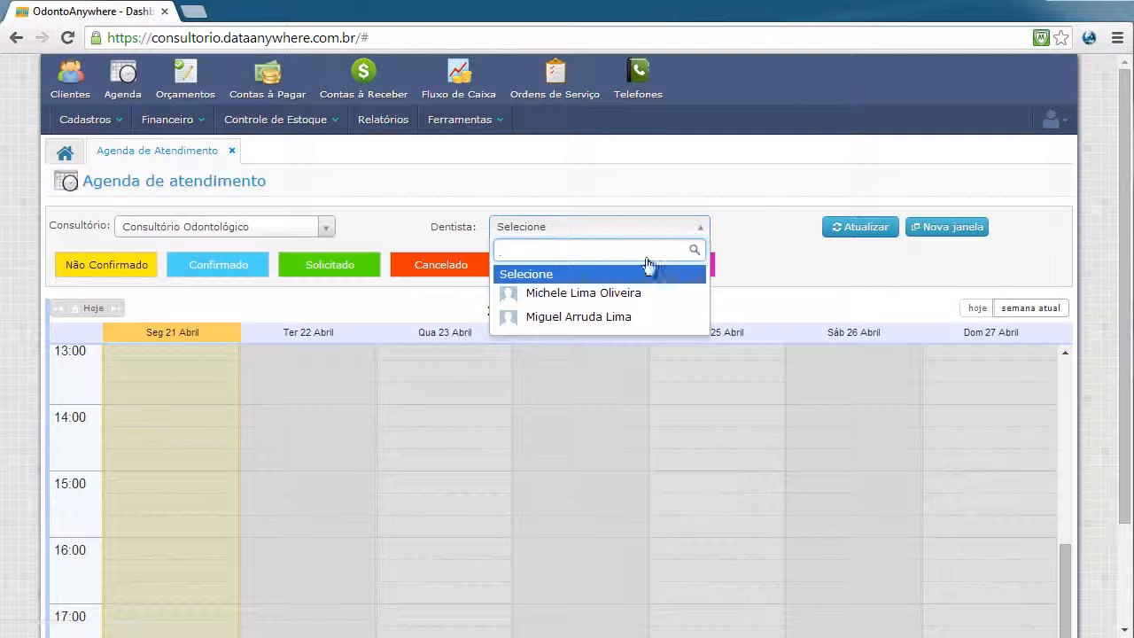
left_click(635, 295)
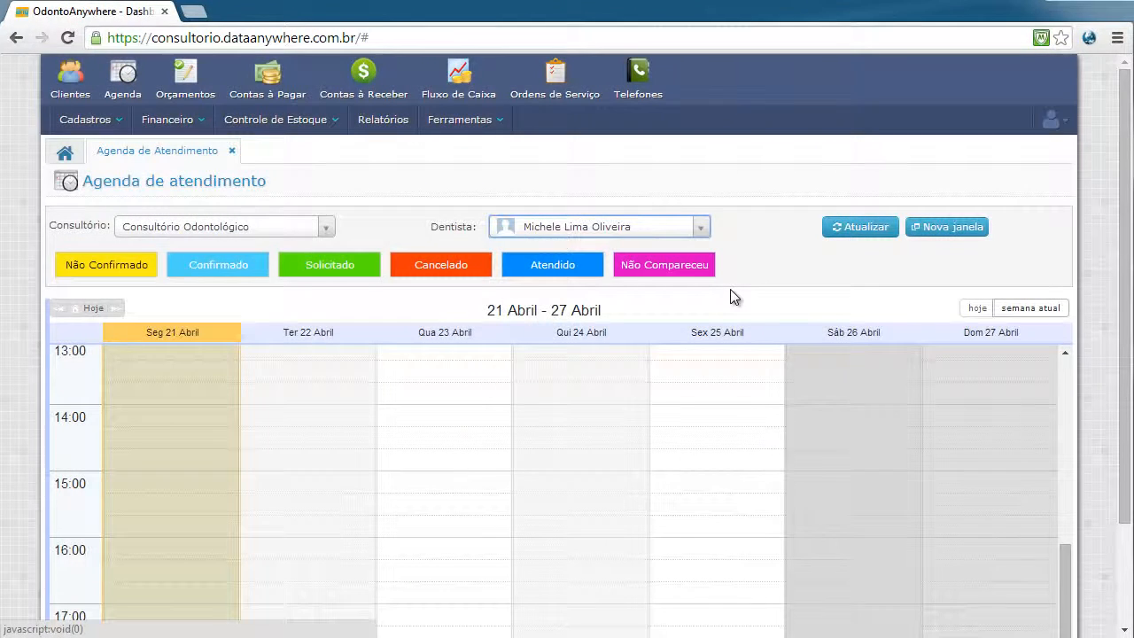
left_click(871, 228)
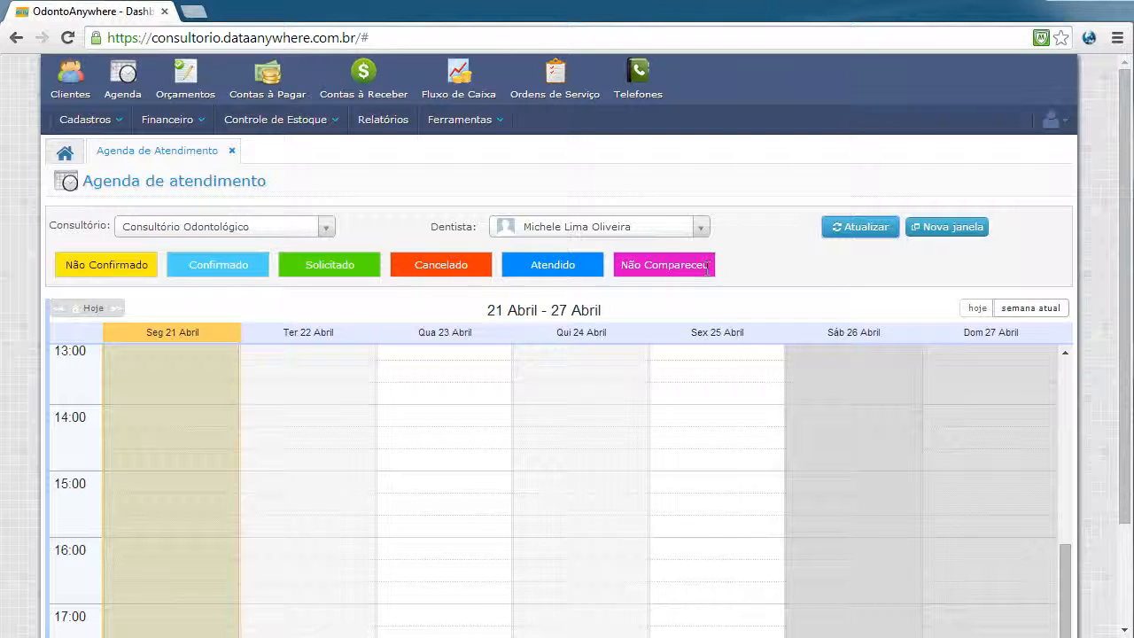
left_click_drag(1064, 581, 1067, 367)
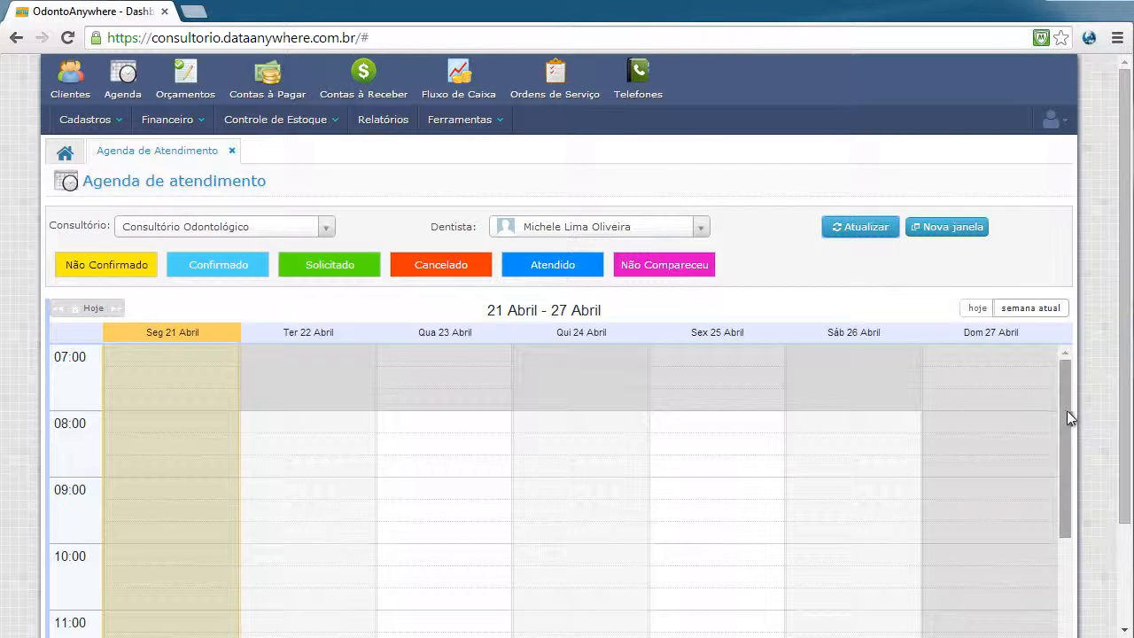
left_click_drag(1066, 416, 1064, 535)
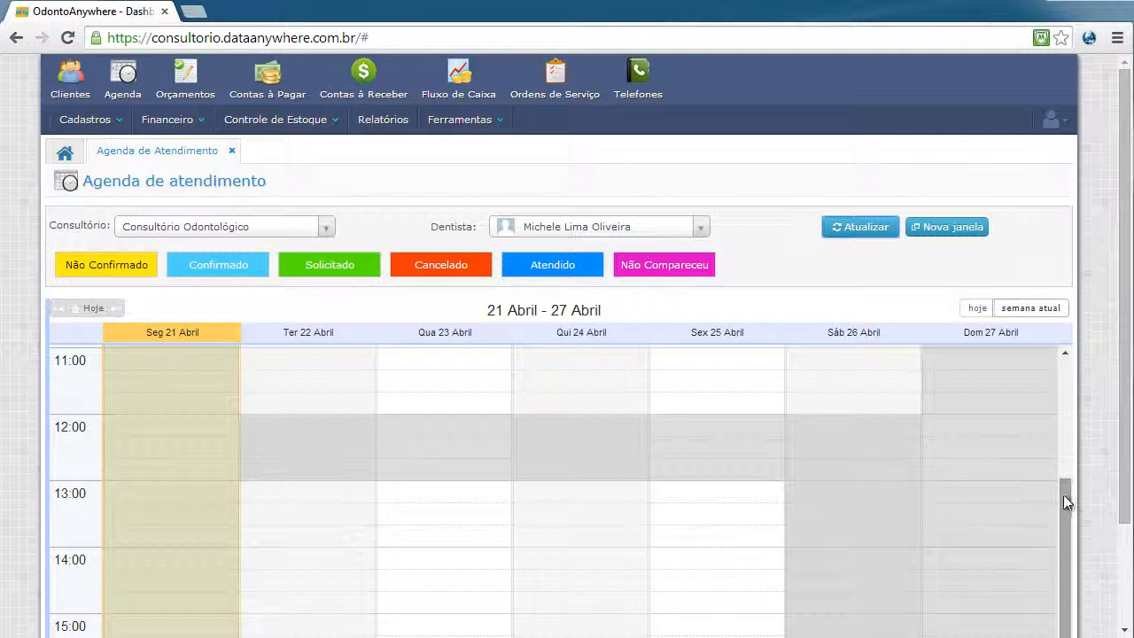
left_click_drag(1066, 501, 1064, 575)
left_click_drag(1123, 479, 1123, 604)
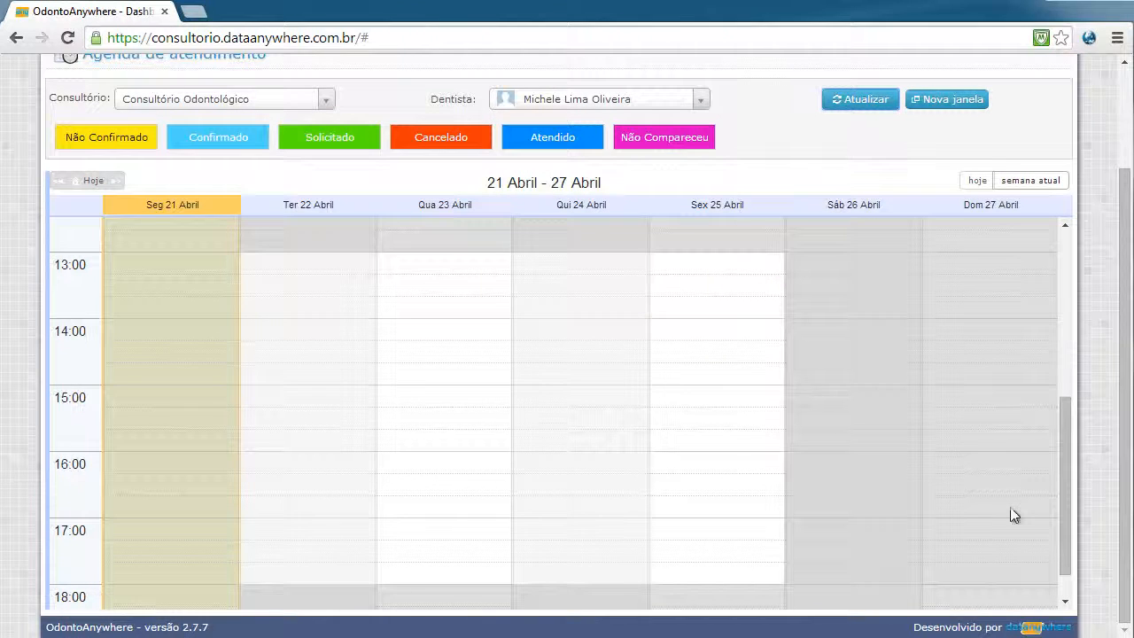
left_click_drag(1066, 485, 1122, 343)
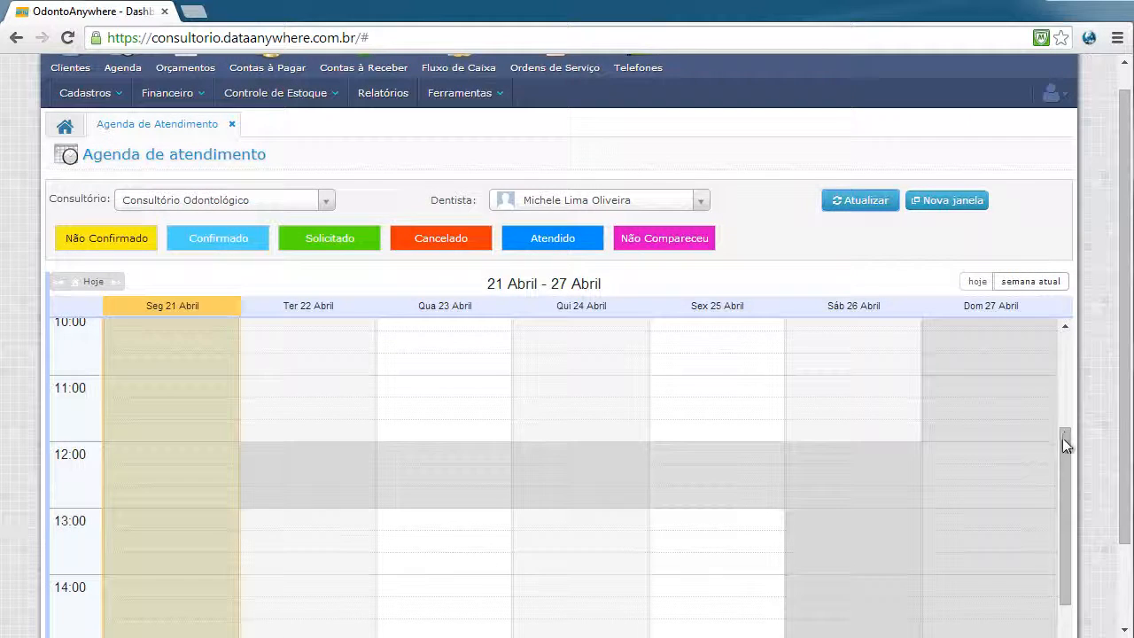
left_click_drag(1063, 438, 1063, 361)
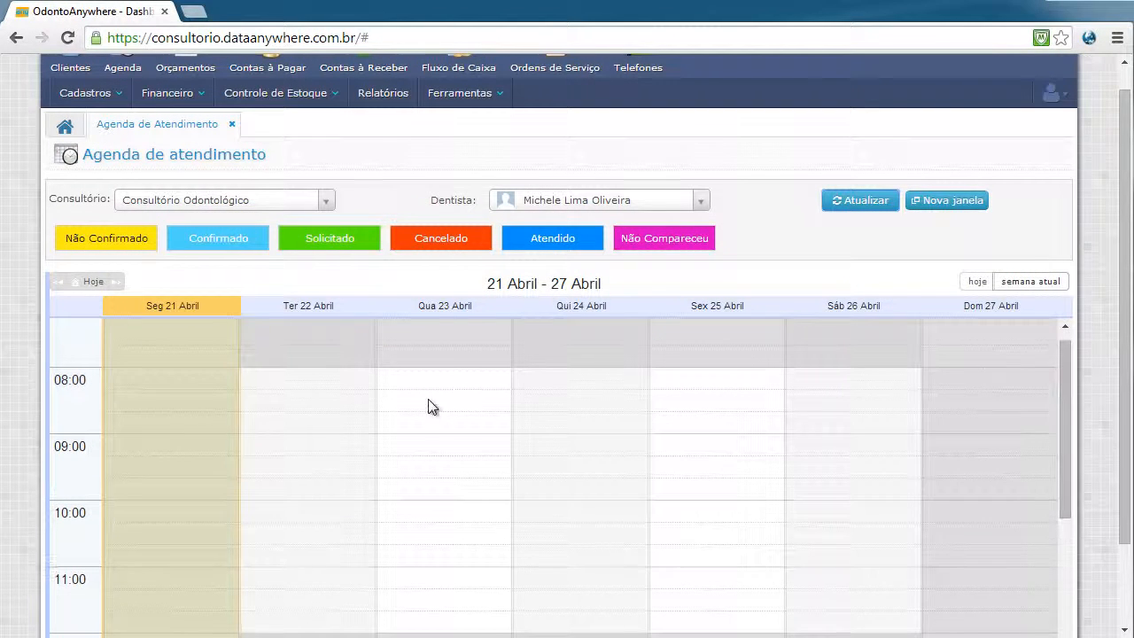
Start a 23/04/2014 08:00–08:20 booking and select the patient from the name suggestions
left_click(518, 470)
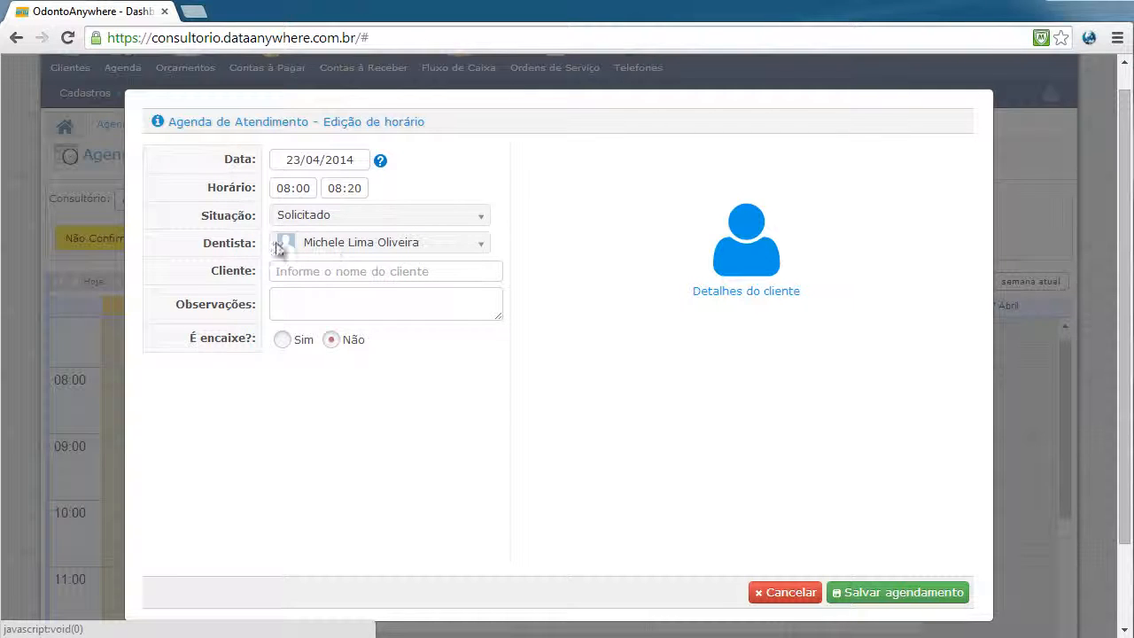
left_click(359, 272)
type("prisci")
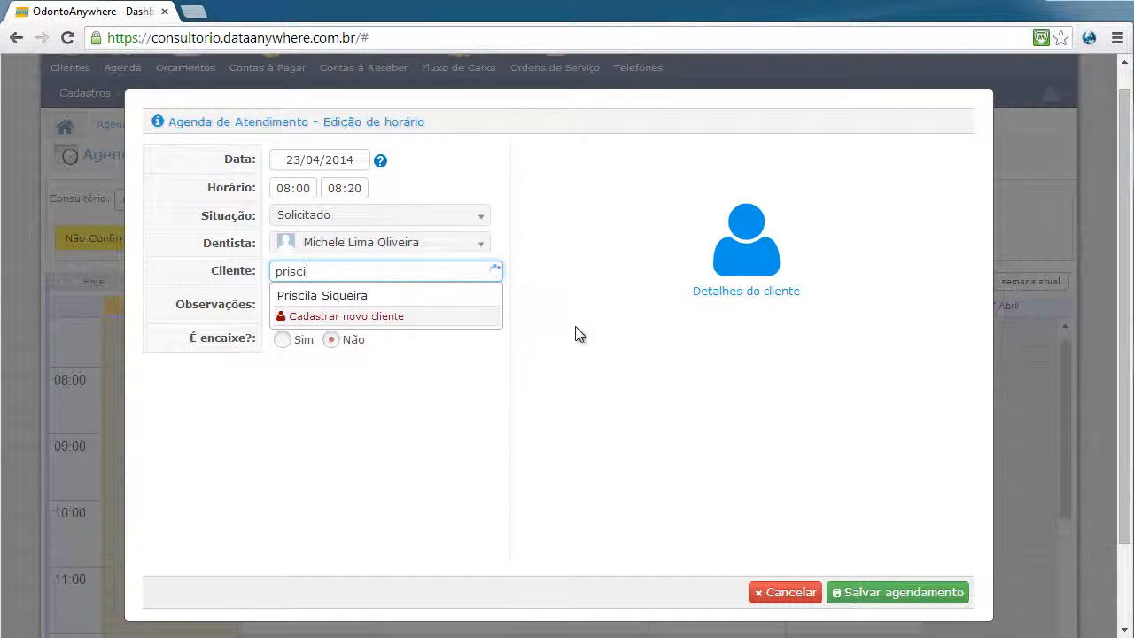
left_click(372, 295)
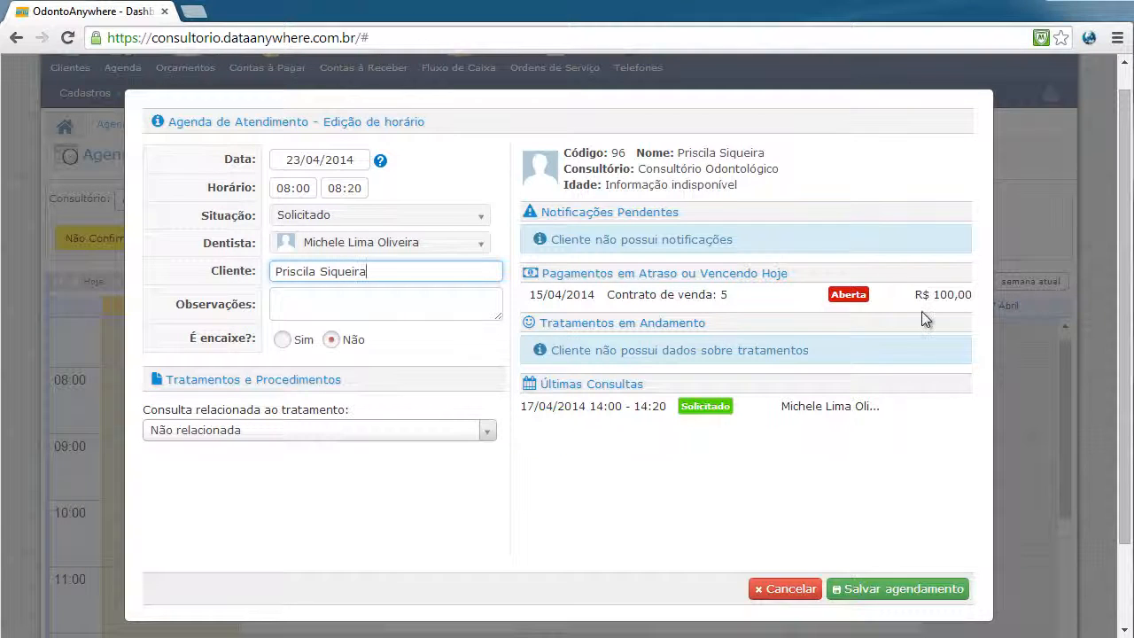
Highlight the patient's open R$ 100,00 payment amount and sales contract reference
mouse_move(931, 294)
left_mouse_down()
mouse_move(945, 294)
mouse_move(932, 290)
left_mouse_up()
left_click(946, 294)
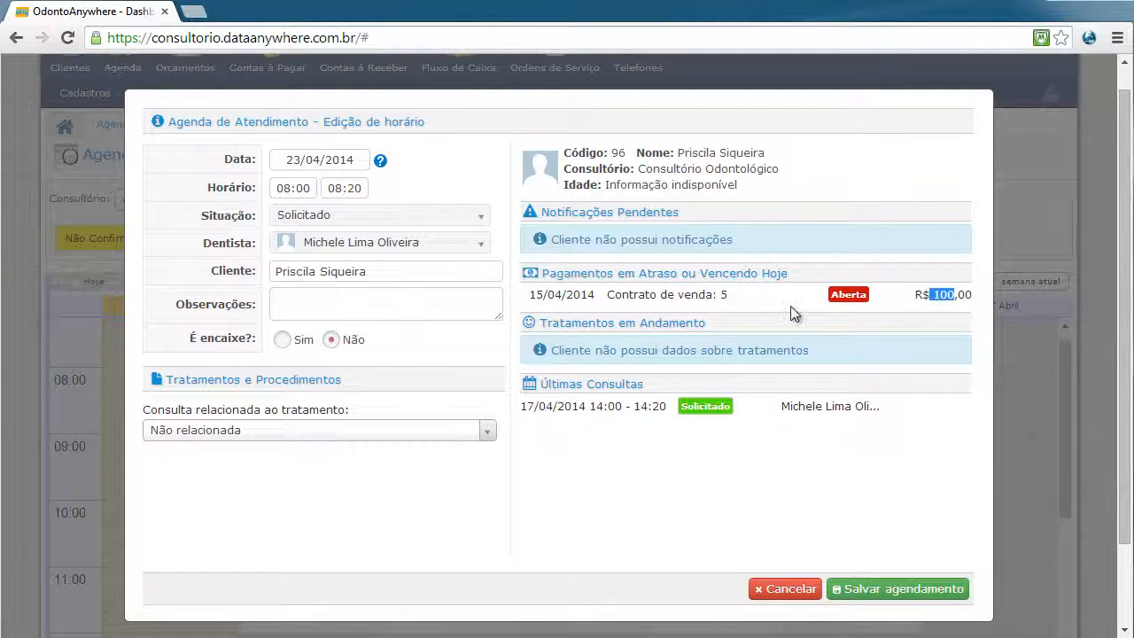
left_click_drag(623, 296, 674, 295)
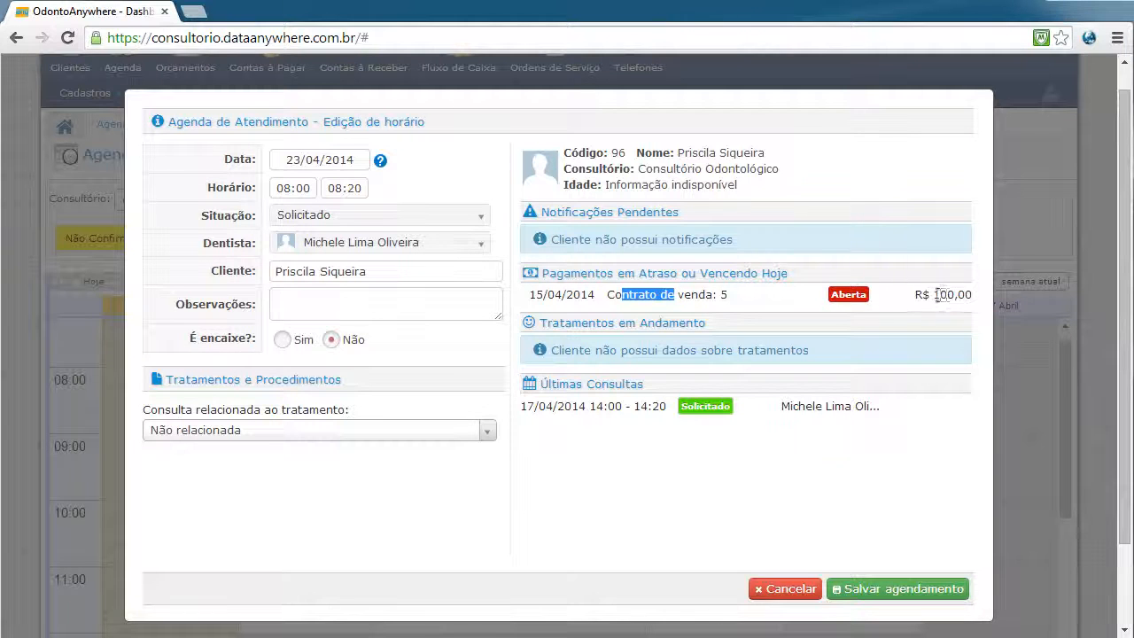
left_click_drag(934, 295, 946, 295)
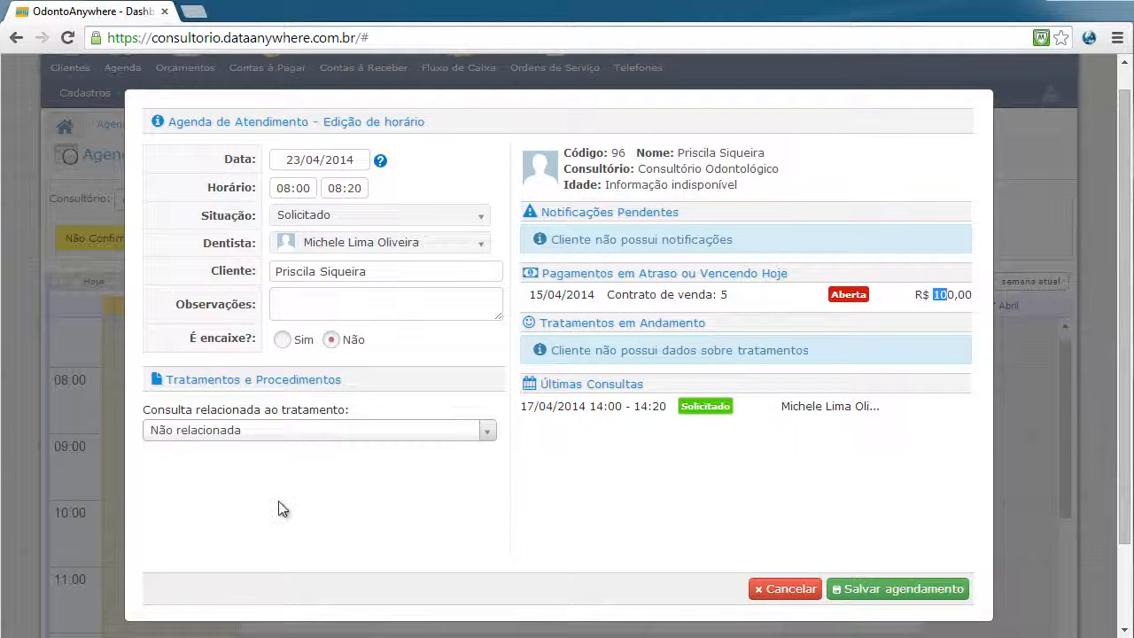
Link the appointment to Apicetomia de Caninos ou Incisivos and save it
left_click(486, 431)
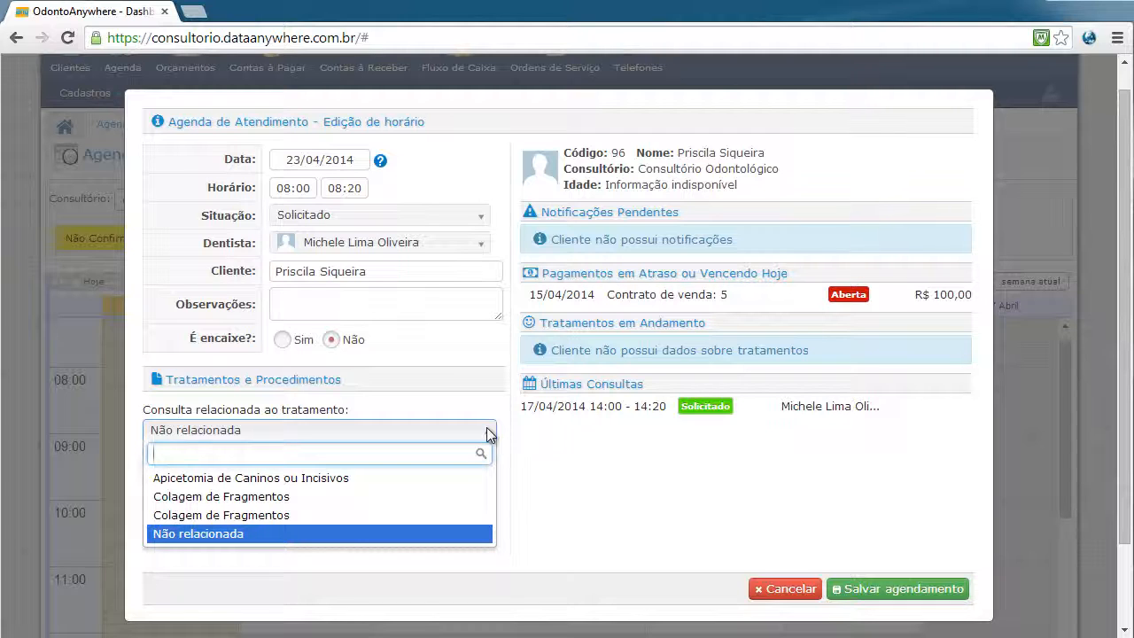
left_click(363, 478)
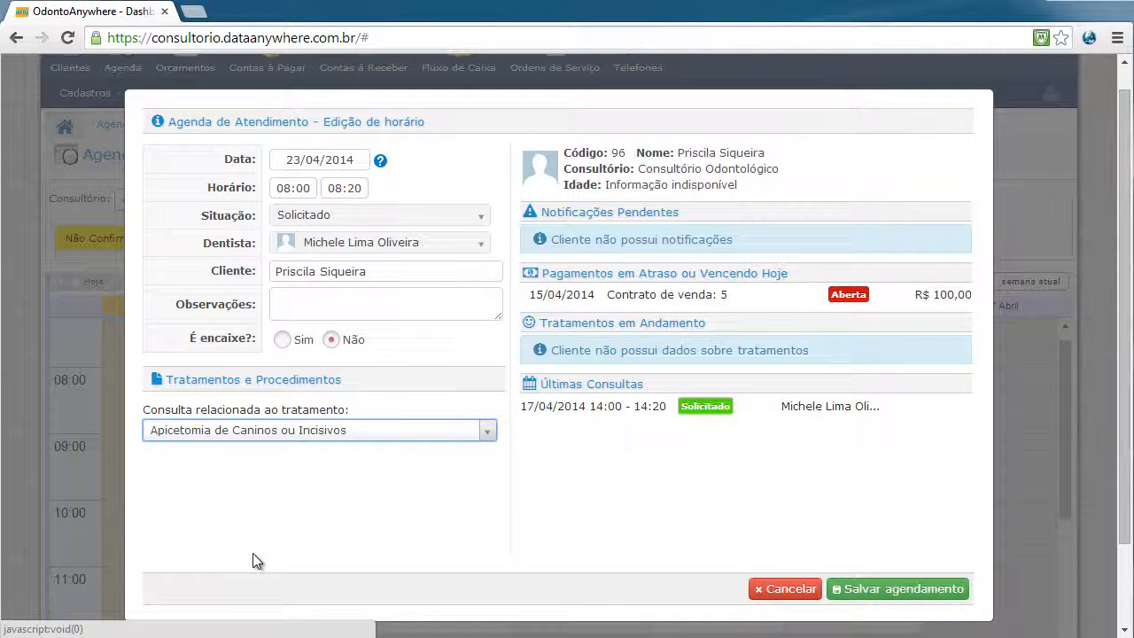
left_click(902, 589)
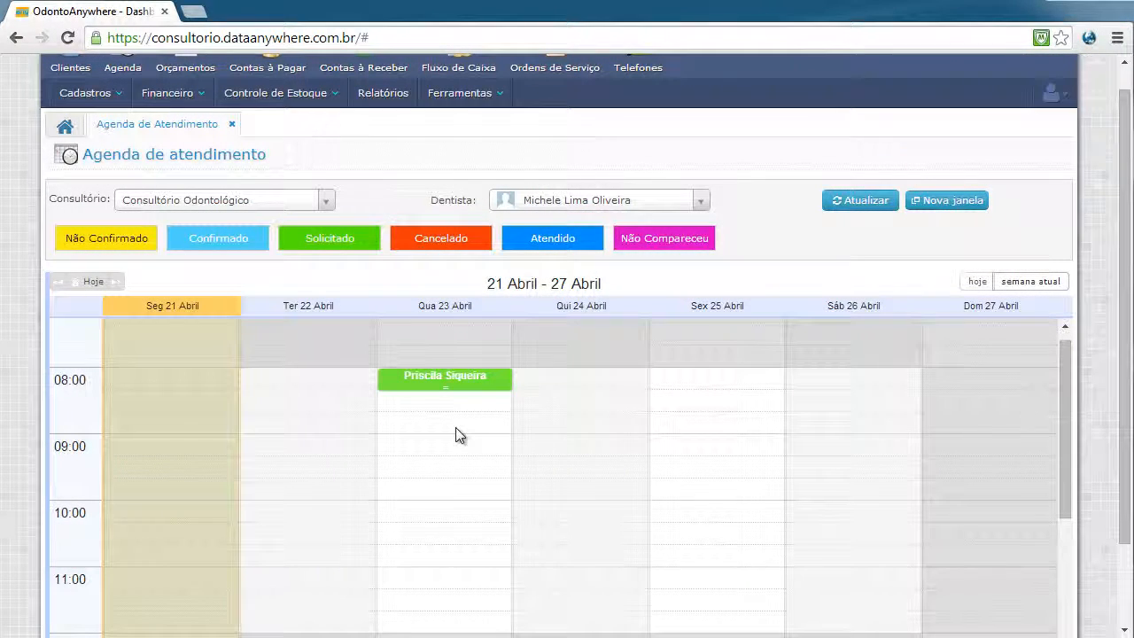
Change the 23 April appointment's end time from 08:20 to 08:40 and save it
left_click(474, 377)
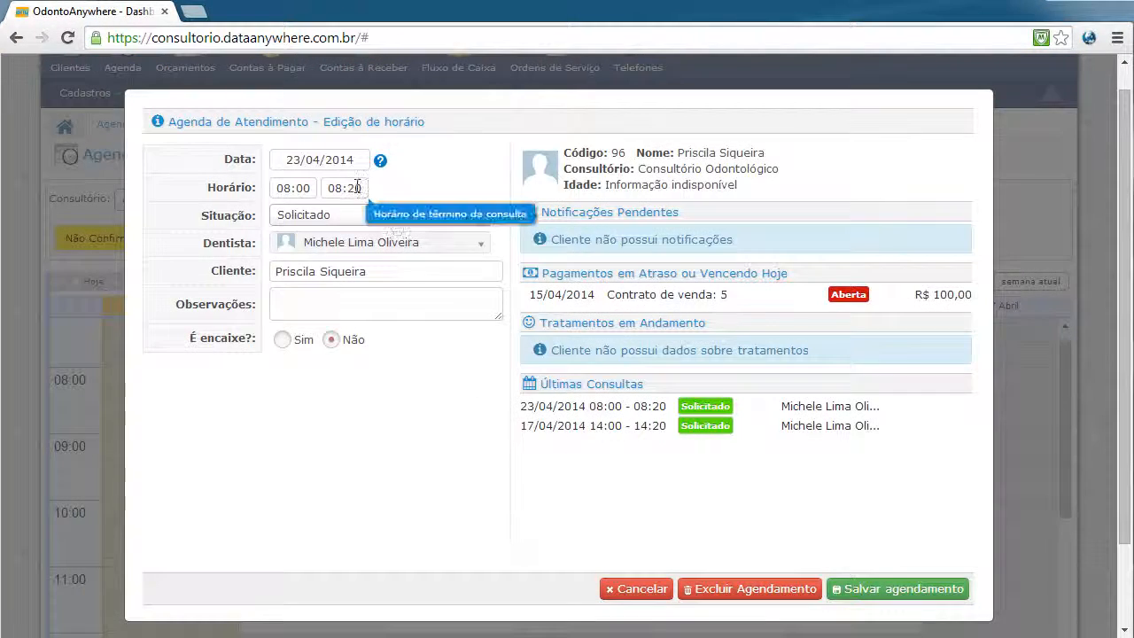
left_click(349, 186)
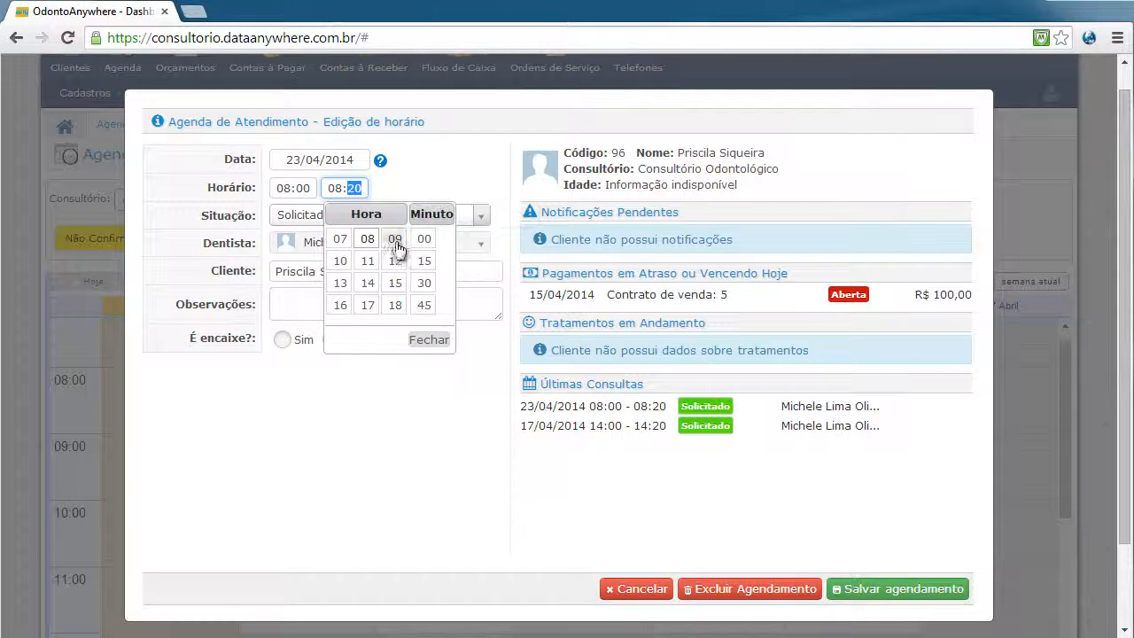
left_click(426, 284)
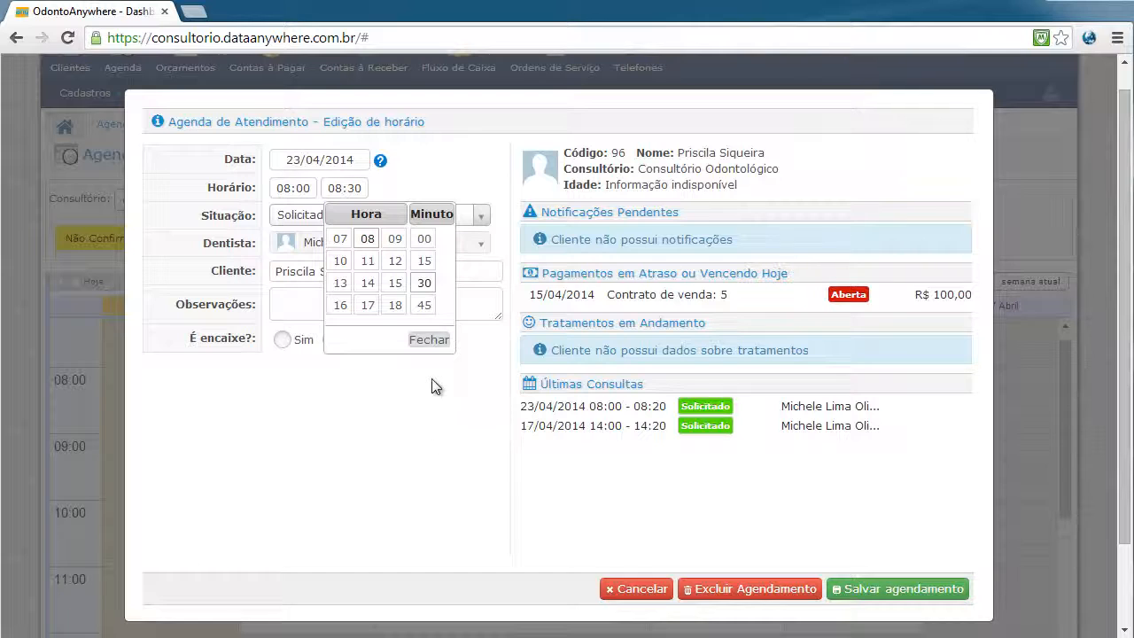
left_click(428, 340)
left_click(364, 186)
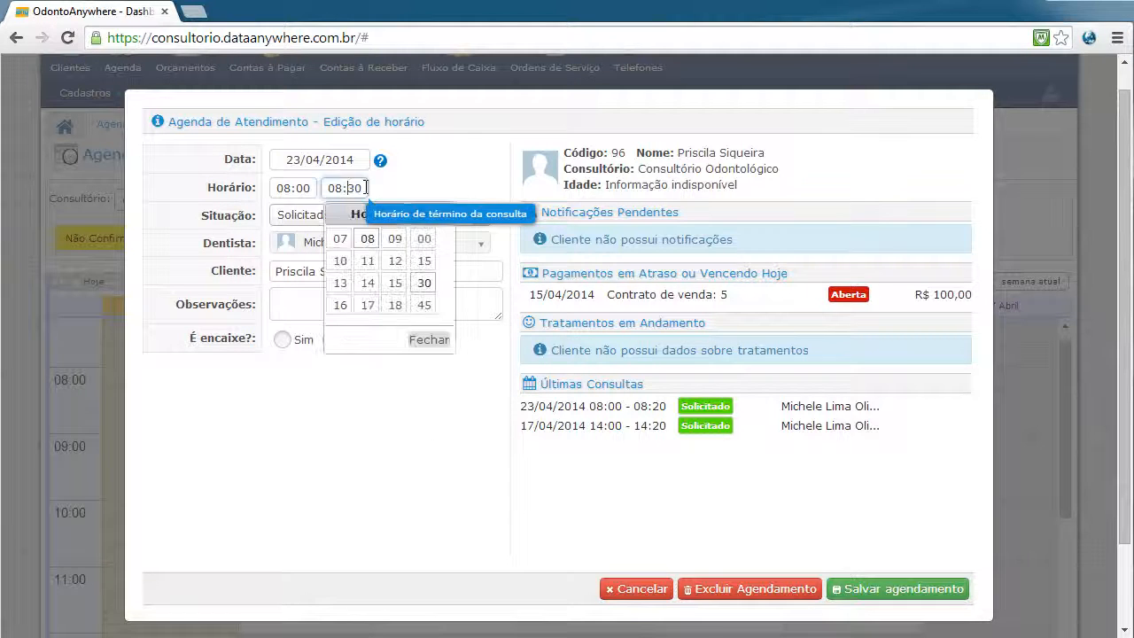
key("BackSpace")
key("BackSpace")
type("40")
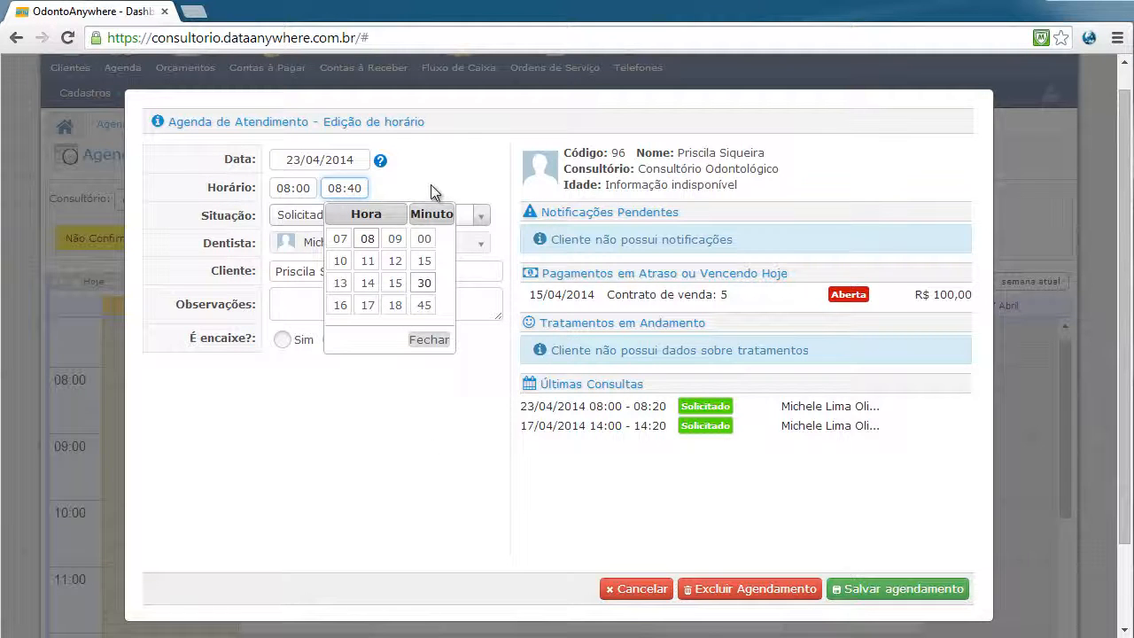
left_click(431, 185)
left_click(949, 590)
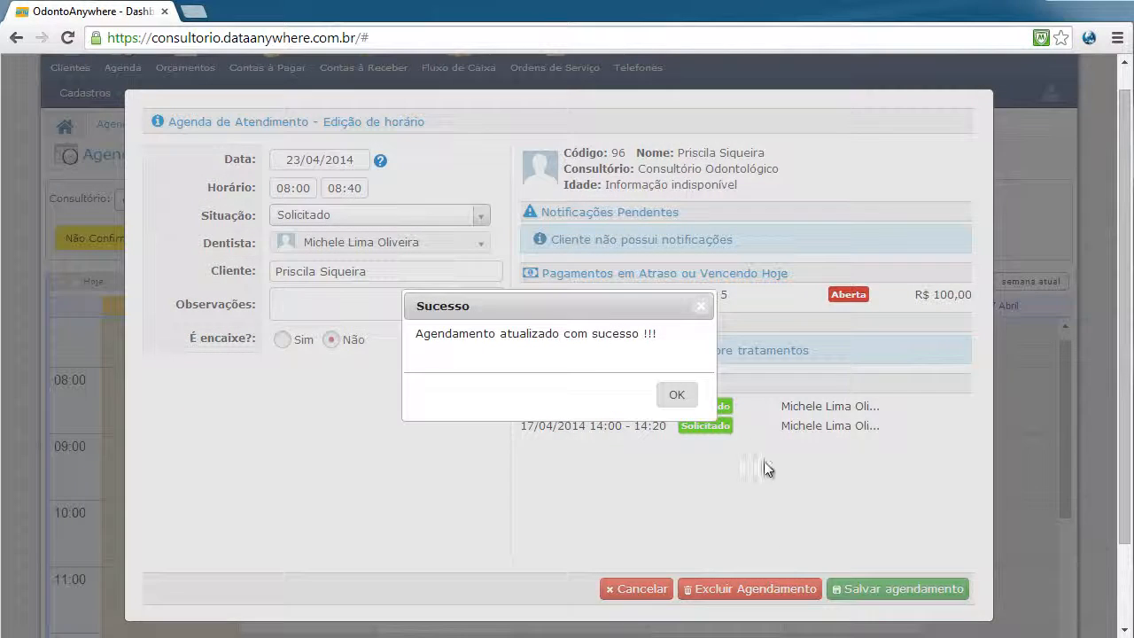
left_click(673, 395)
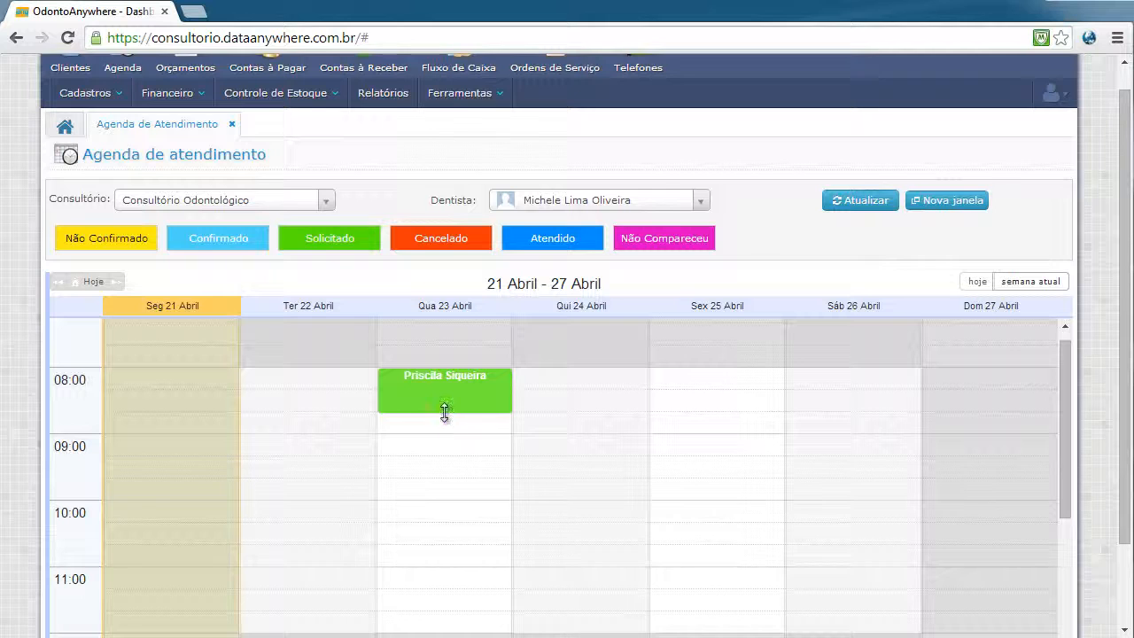
After an attempted stretch to 09:00, reopen the 08:00–08:40 appointment and cancel unchanged
mouse_move(445, 411)
left_mouse_down()
mouse_move(446, 457)
mouse_move(448, 418)
left_mouse_up()
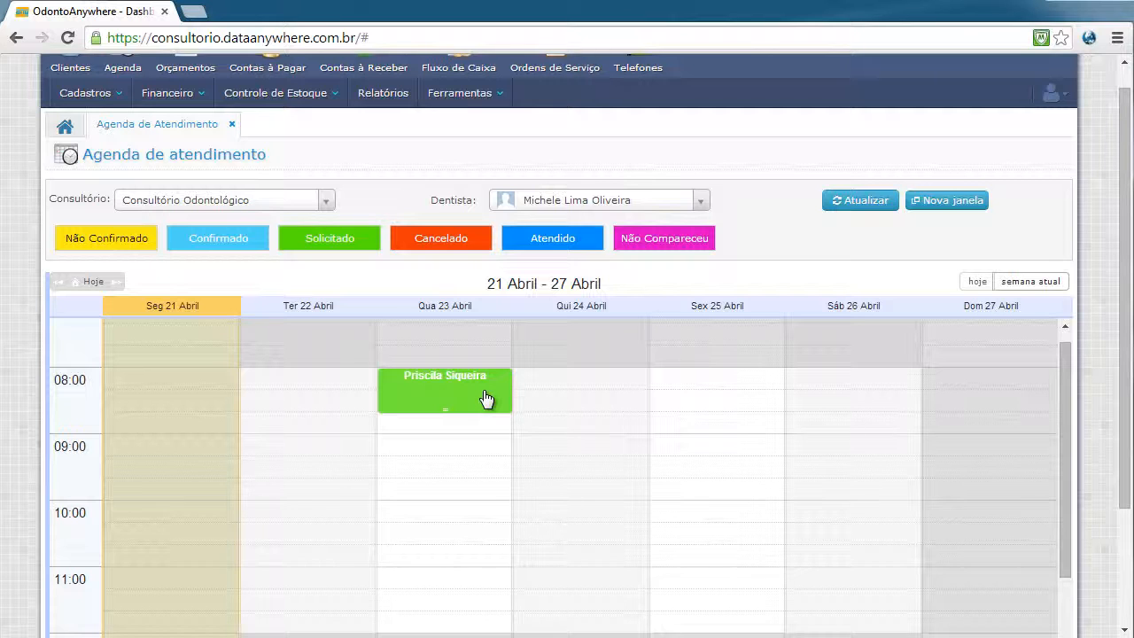
scroll(431, 608, "up", 2)
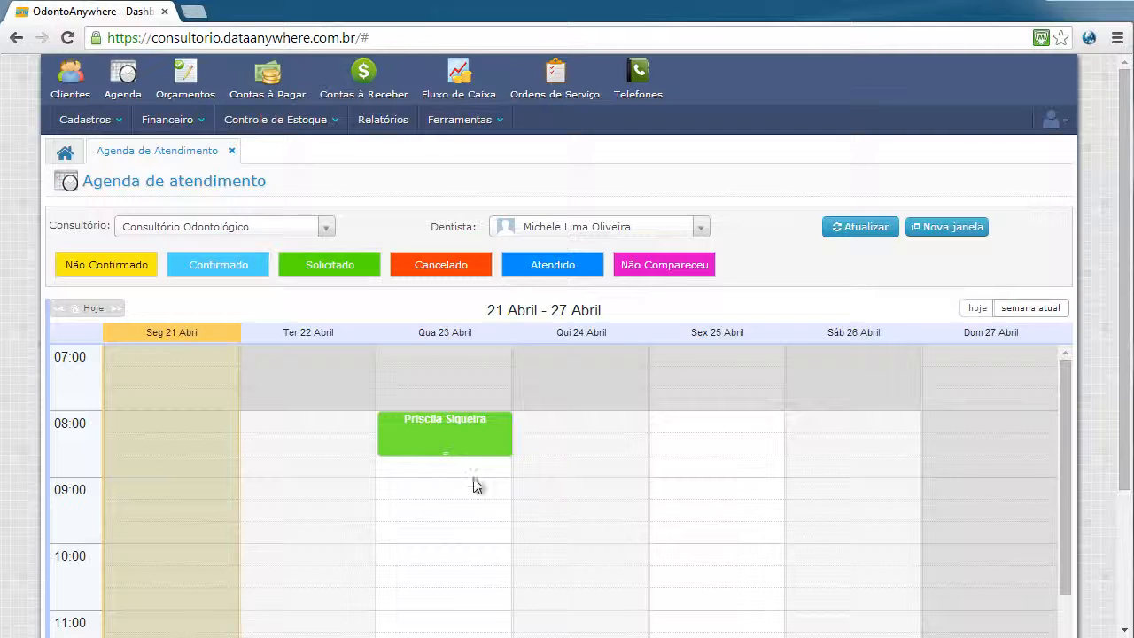
left_click(475, 424)
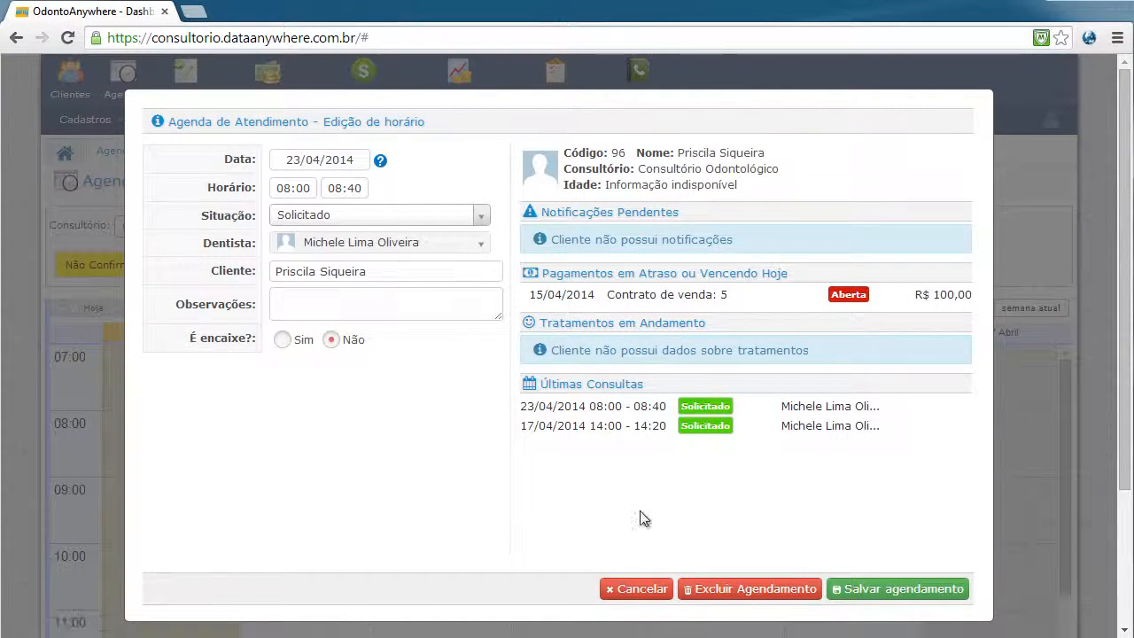
left_click(636, 595)
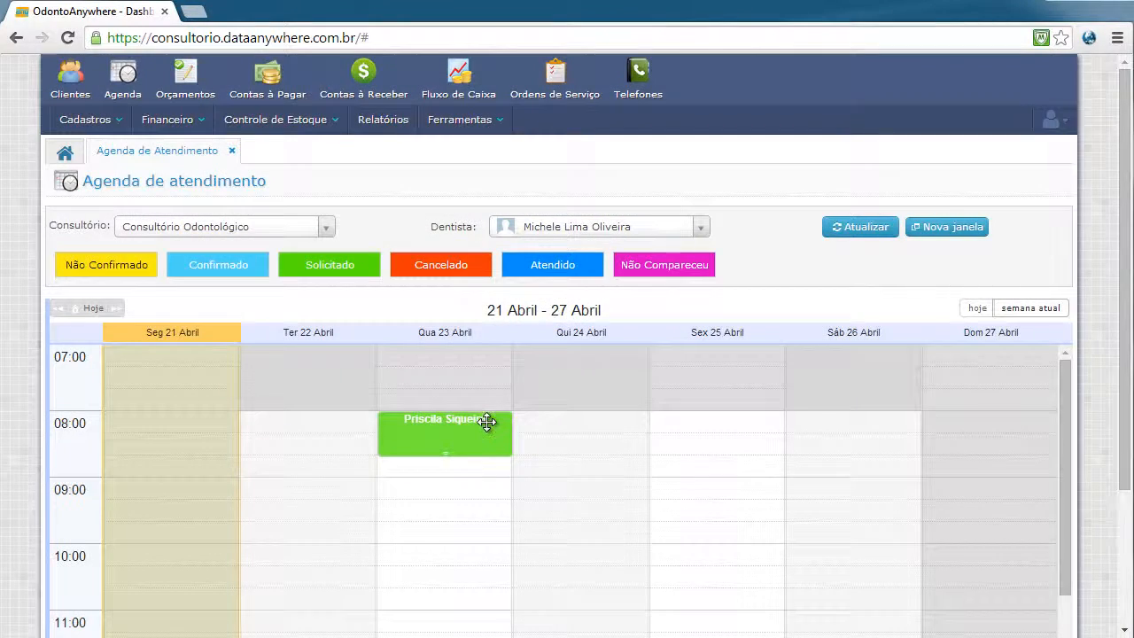
mouse_move(487, 421)
mouse_move(502, 446)
Set the 23 April 08:00 appointment's Situação to Confirmado and save it
left_click(476, 439)
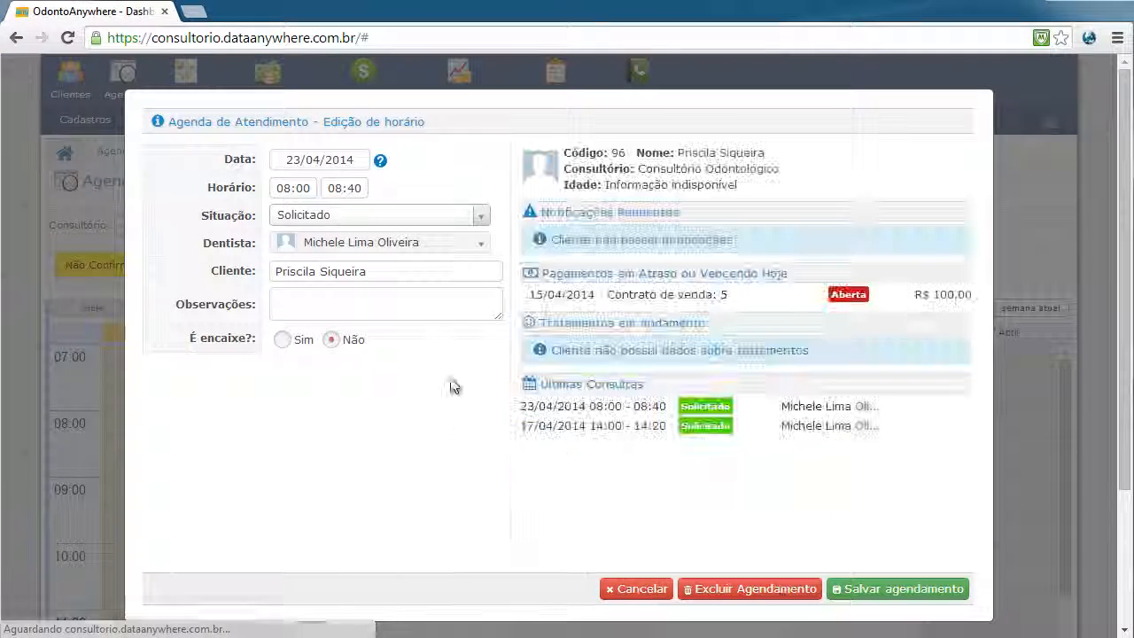
left_click(476, 215)
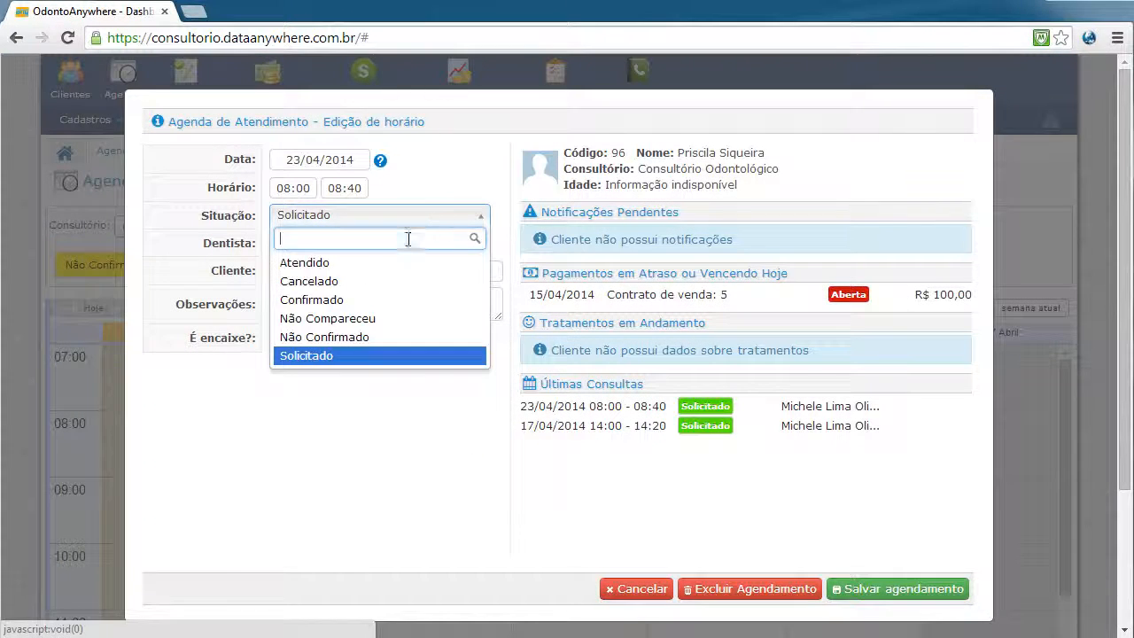
left_click(346, 298)
left_click(903, 591)
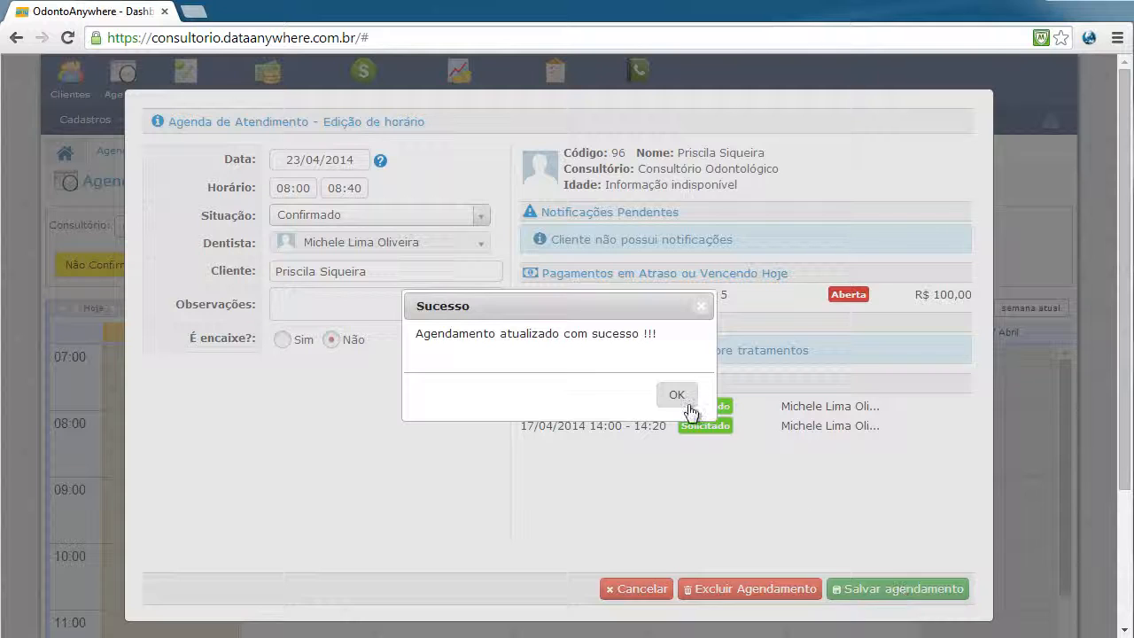
left_click(677, 393)
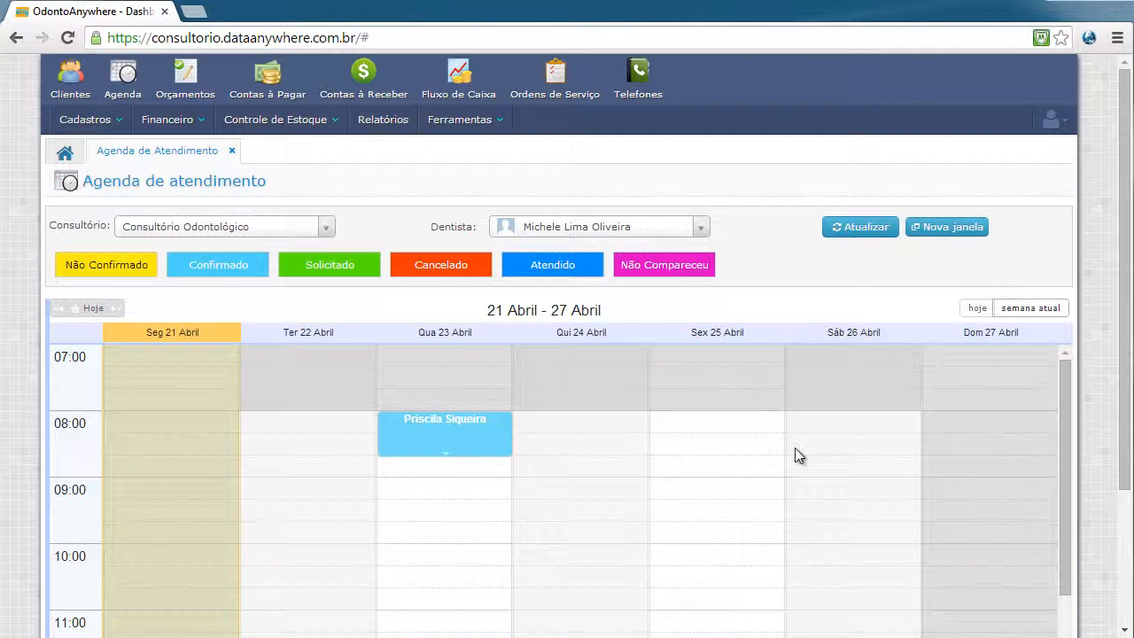
left_click_drag(1127, 421, 1129, 501)
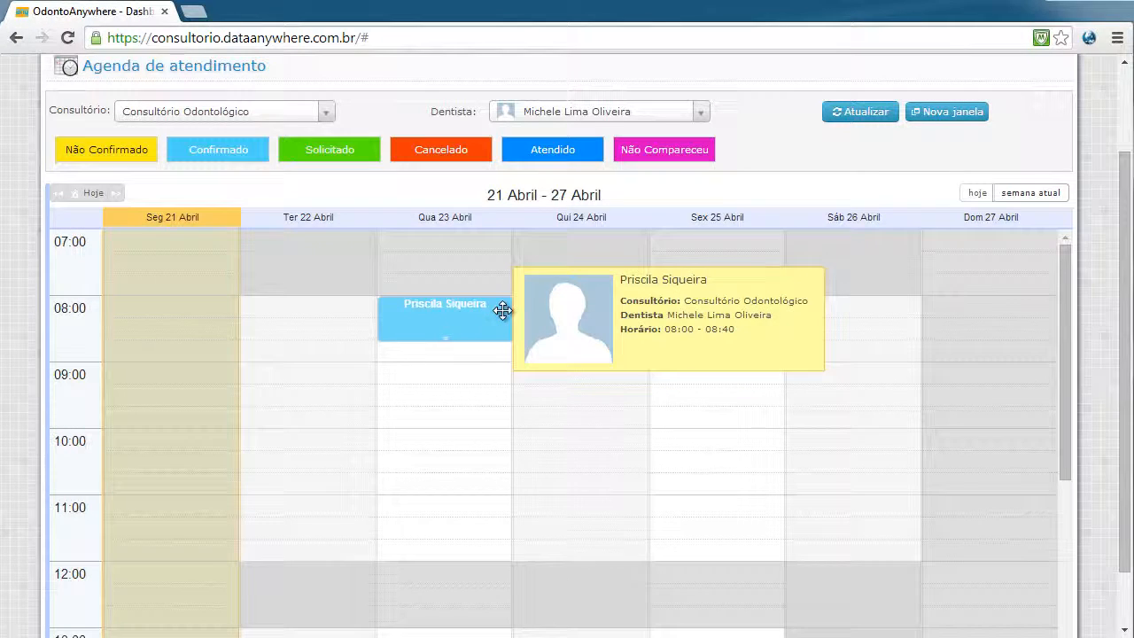
left_click_drag(1066, 366, 1054, 537)
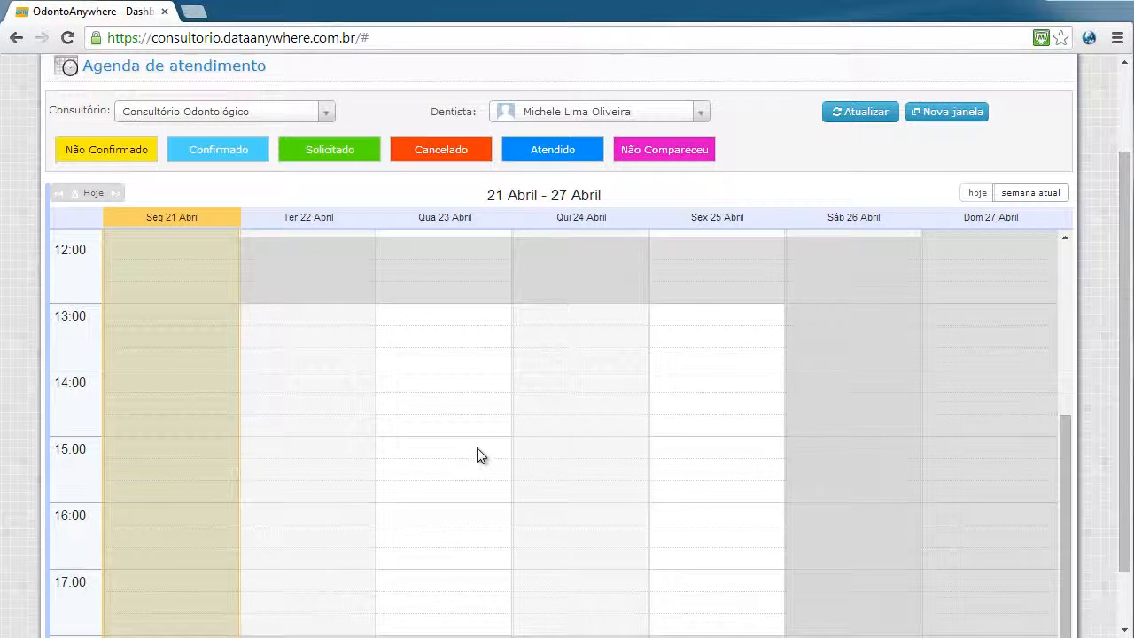
left_click(478, 453)
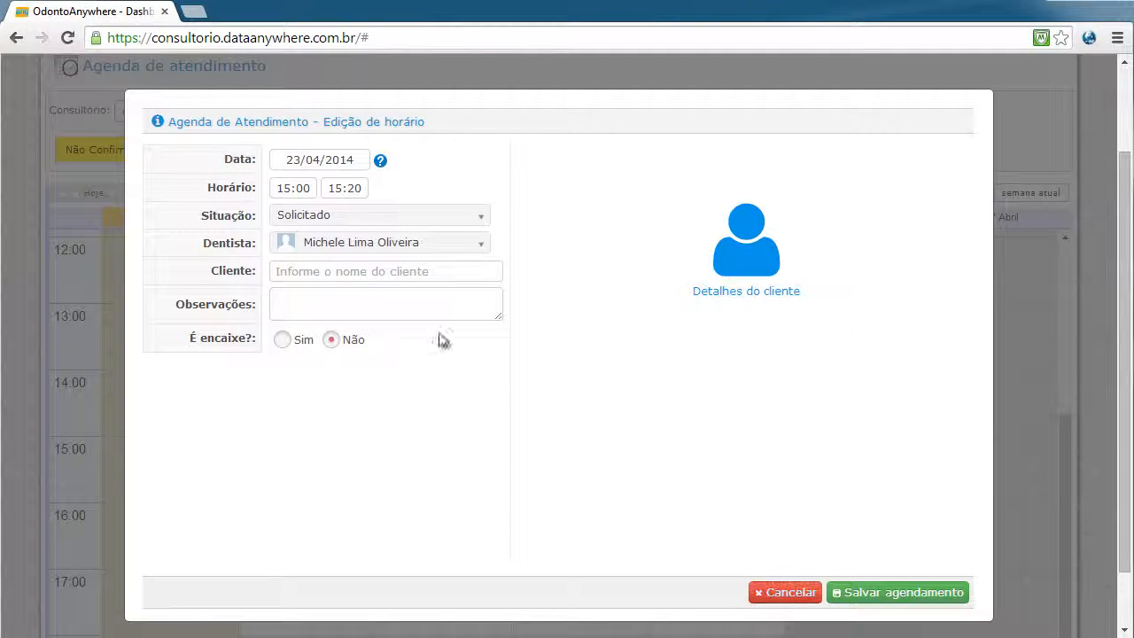
left_click(450, 274)
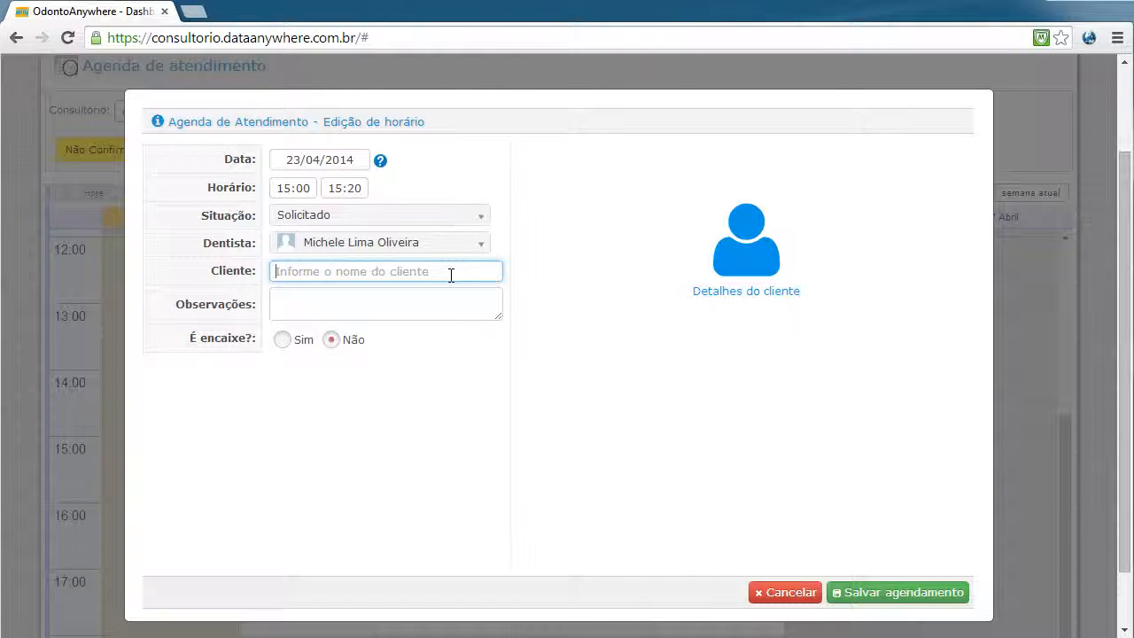
type("pris")
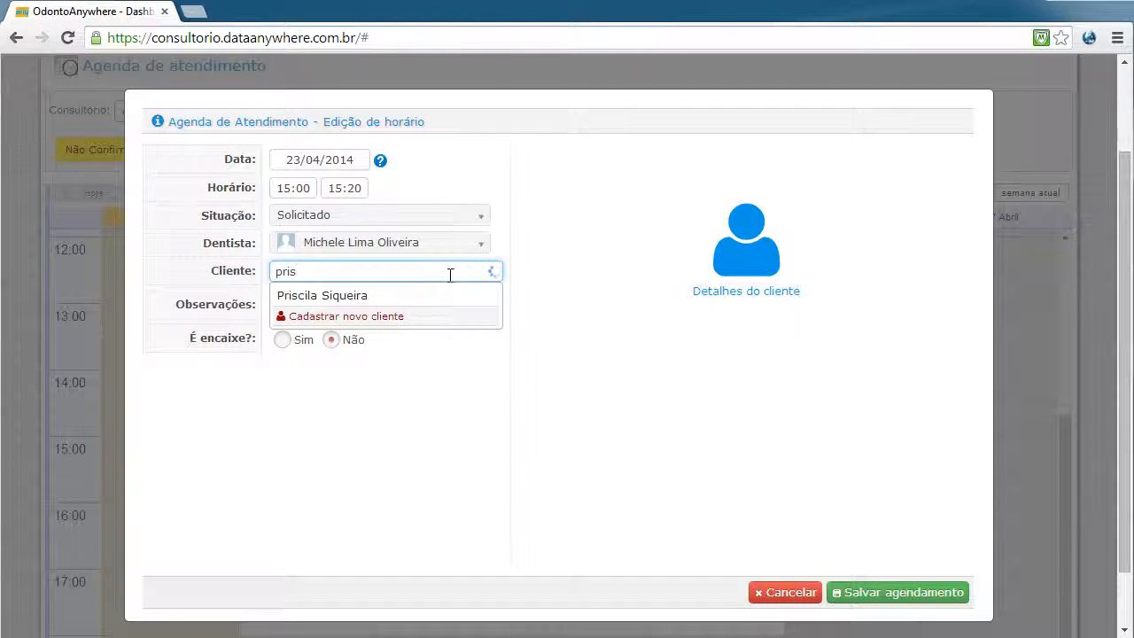
left_click(373, 294)
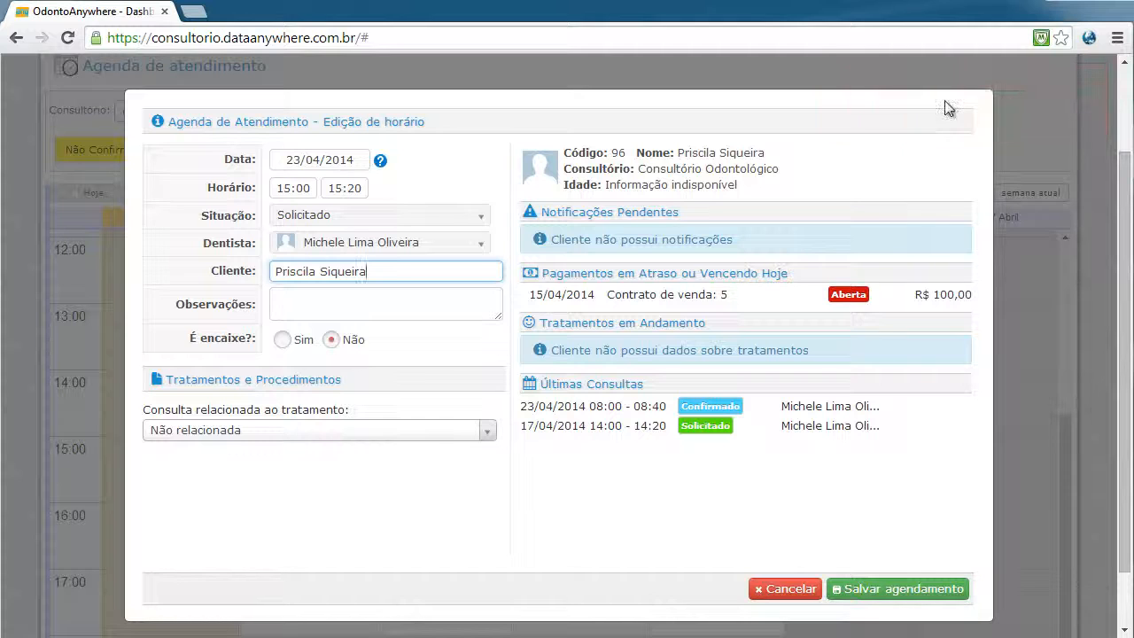
key("BackSpace")
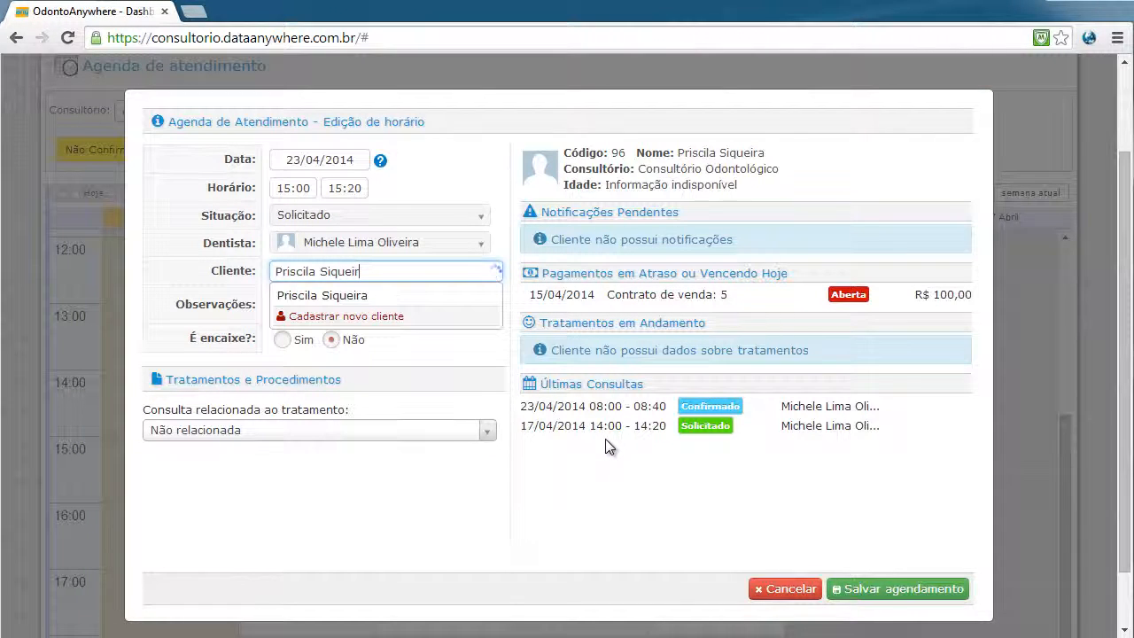
key("Return")
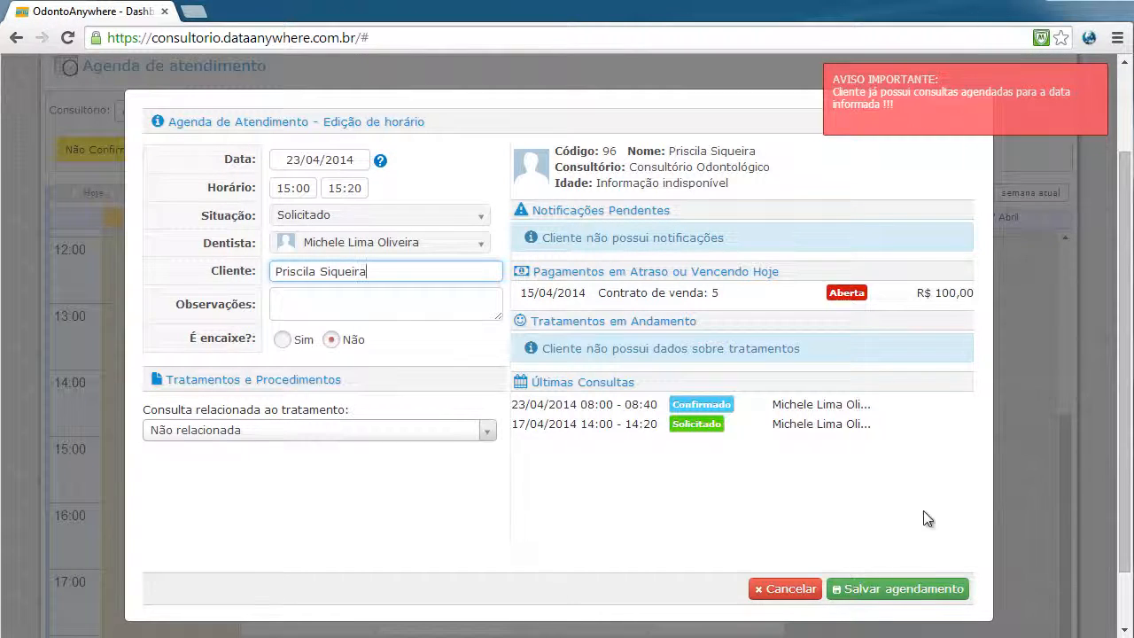
left_click(783, 588)
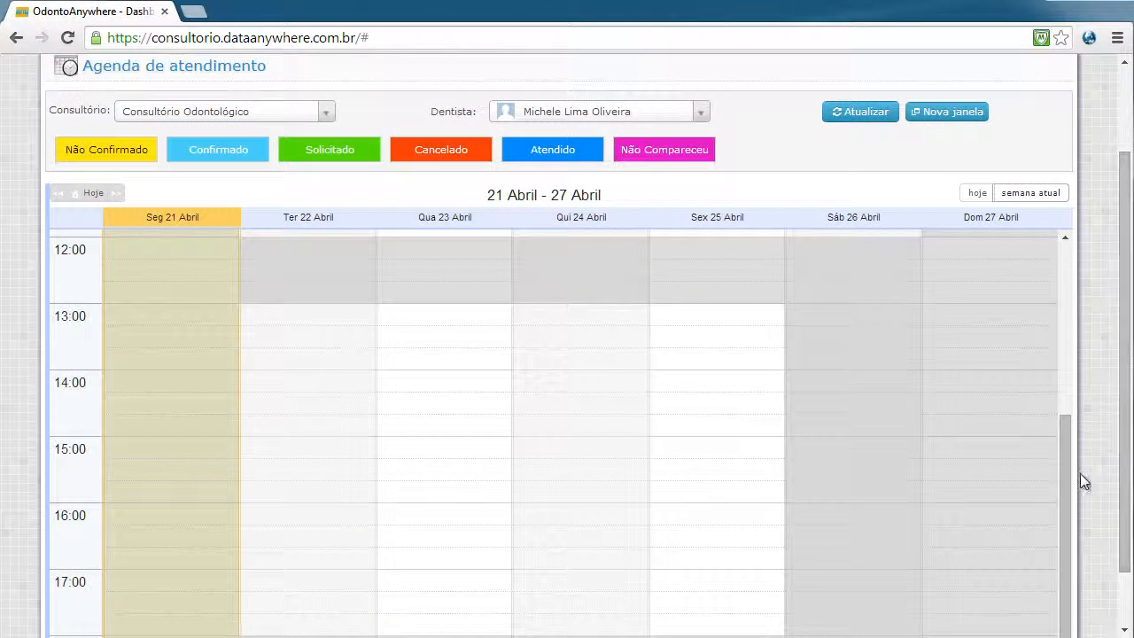
Scroll the agenda back to the morning and reopen the confirmed 08:00 appointment
left_click_drag(1070, 458, 1069, 277)
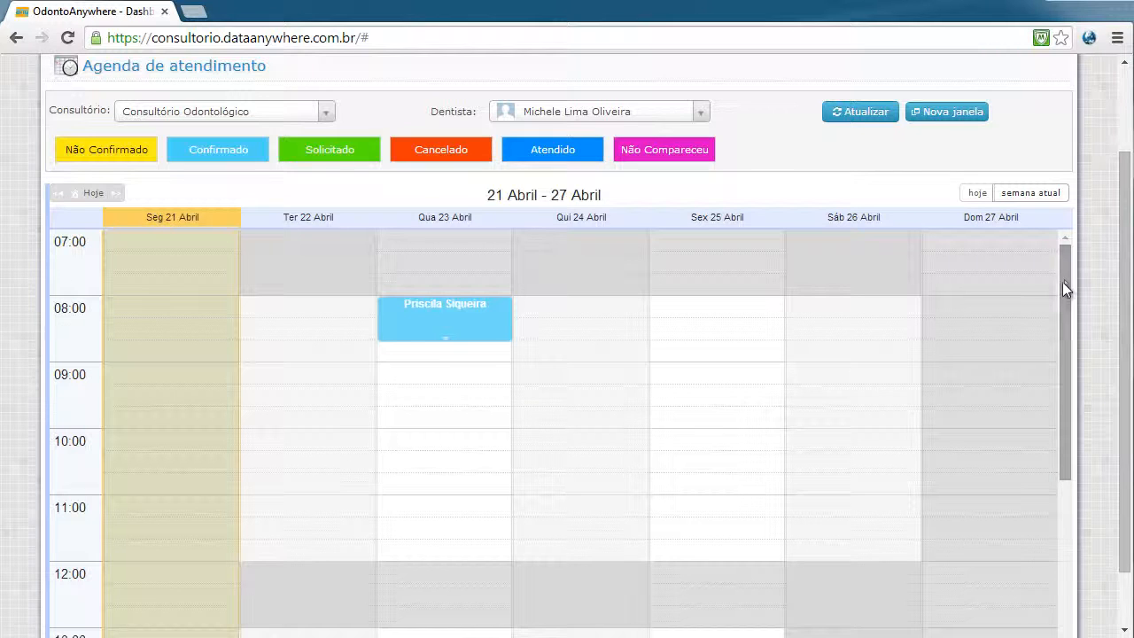
left_click(463, 304)
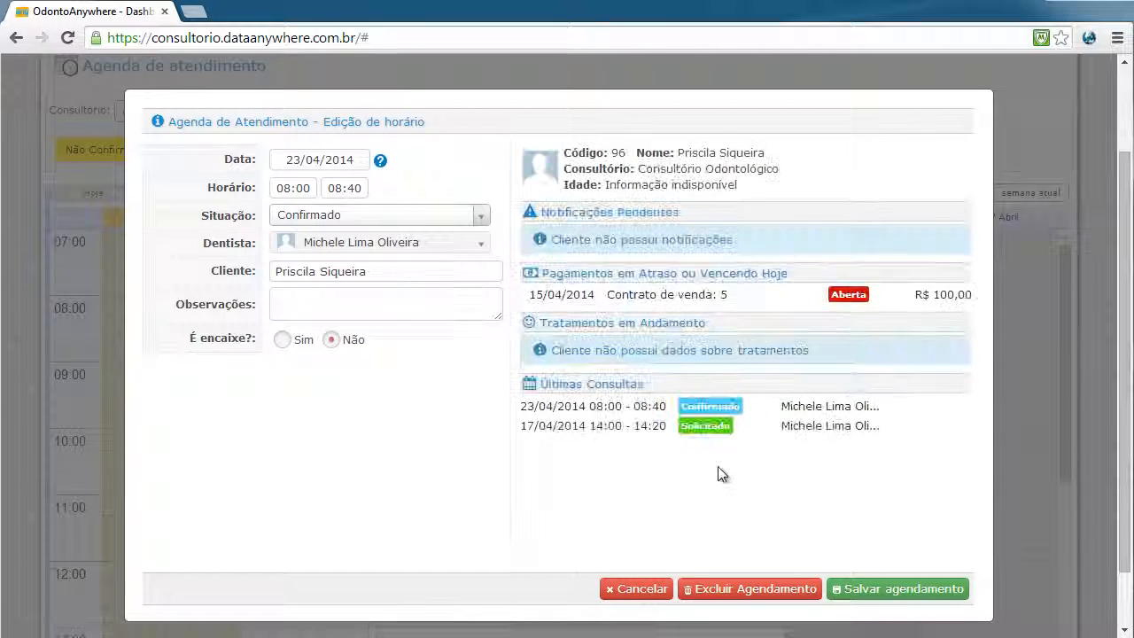
Switch the appointment's Situação to Atendido and show its performed procedures
left_click(442, 217)
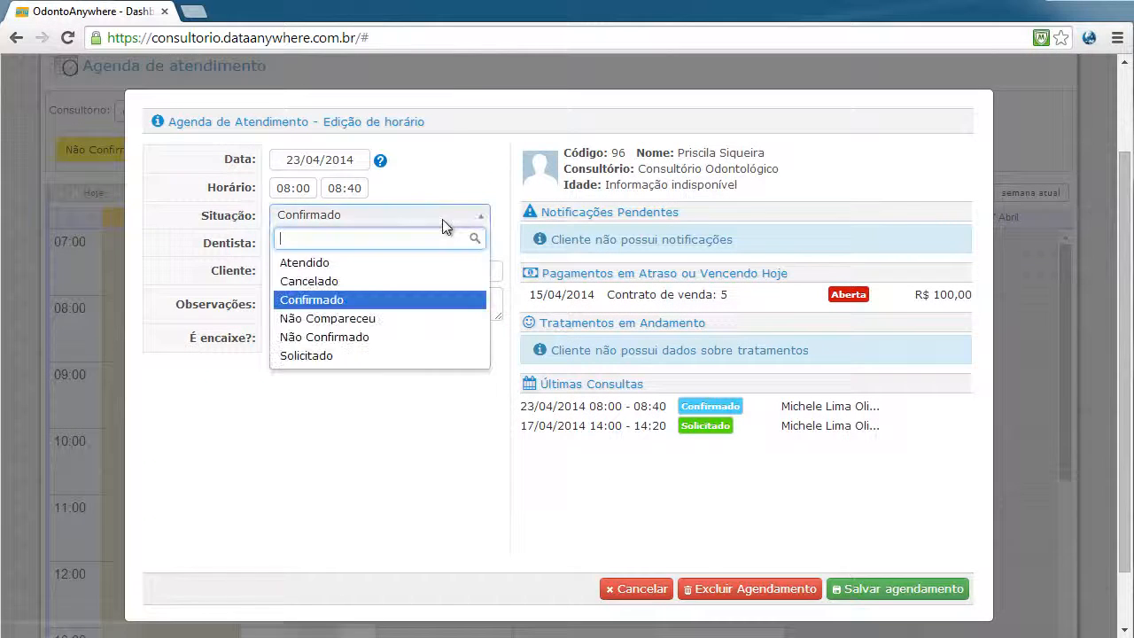
left_click(372, 263)
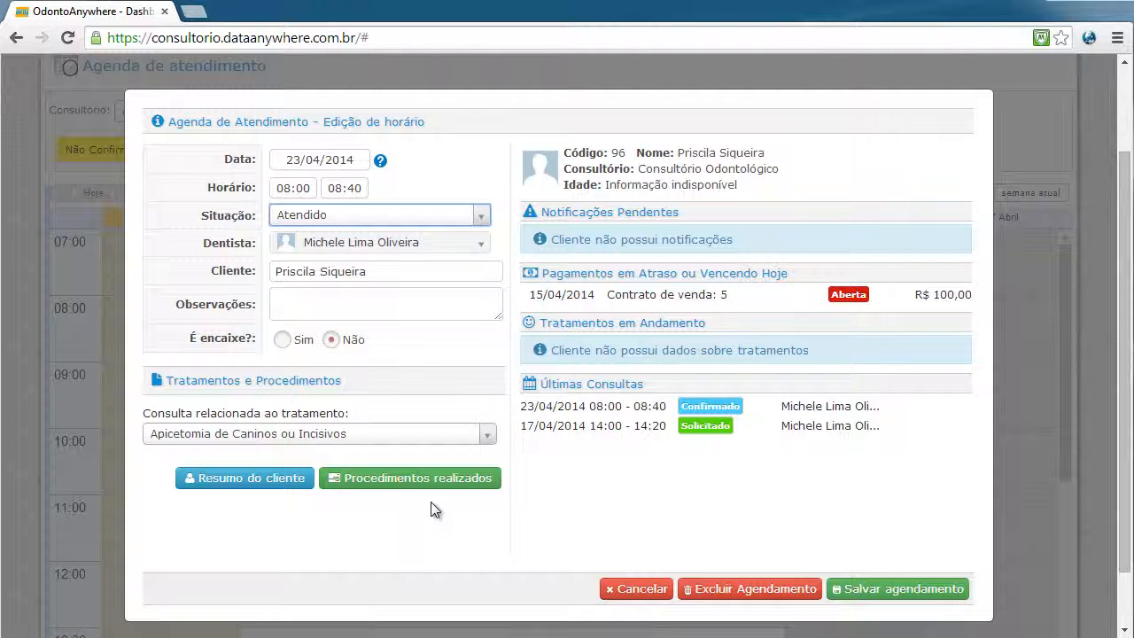
left_click(450, 484)
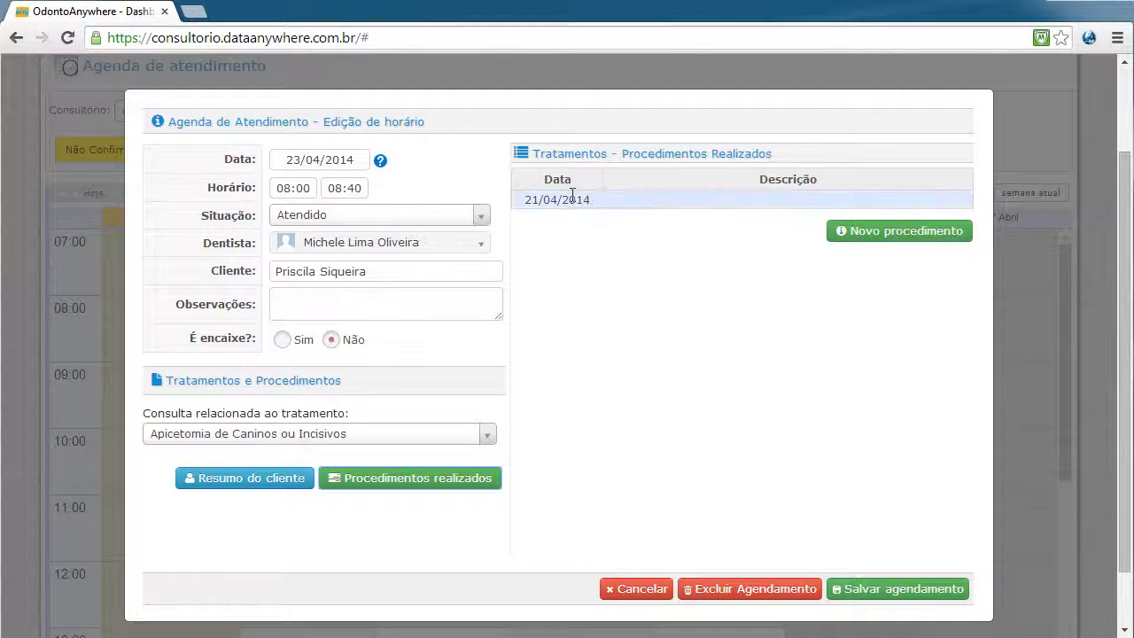
Add a procedure described 'tratamento realizado' and save the appointment as Atendido
left_click(908, 232)
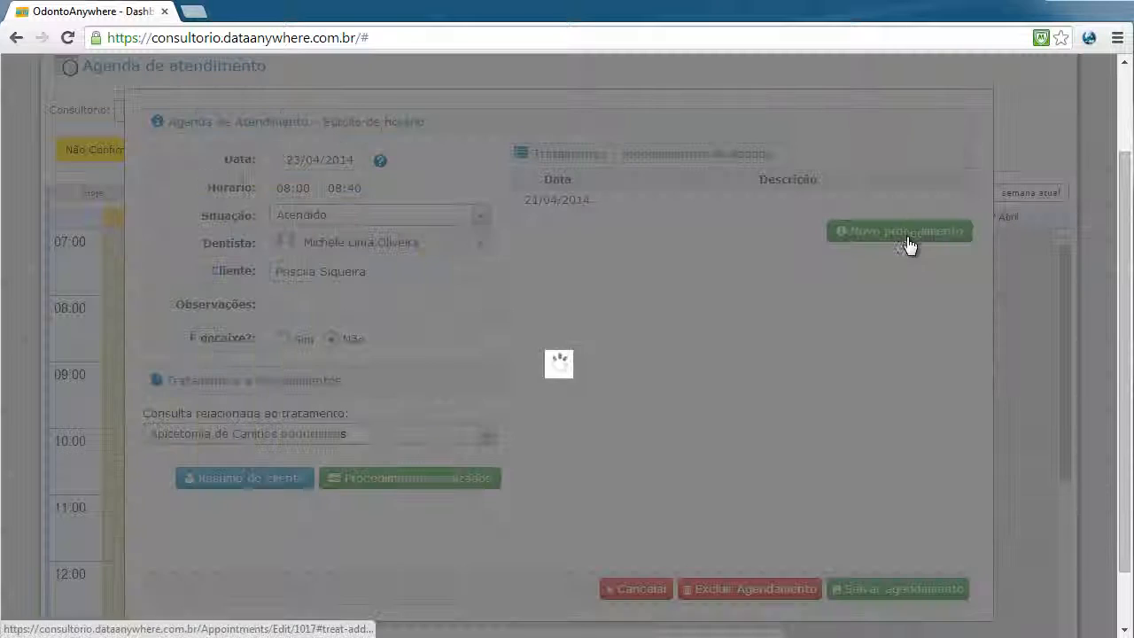
left_click(573, 362)
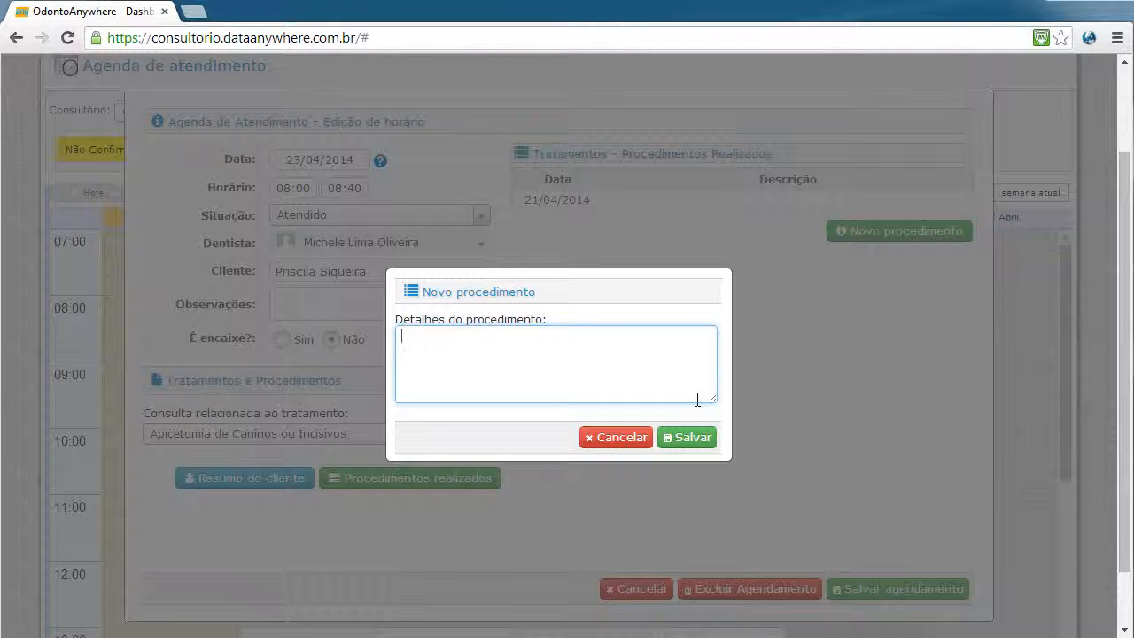
type("mento realizado")
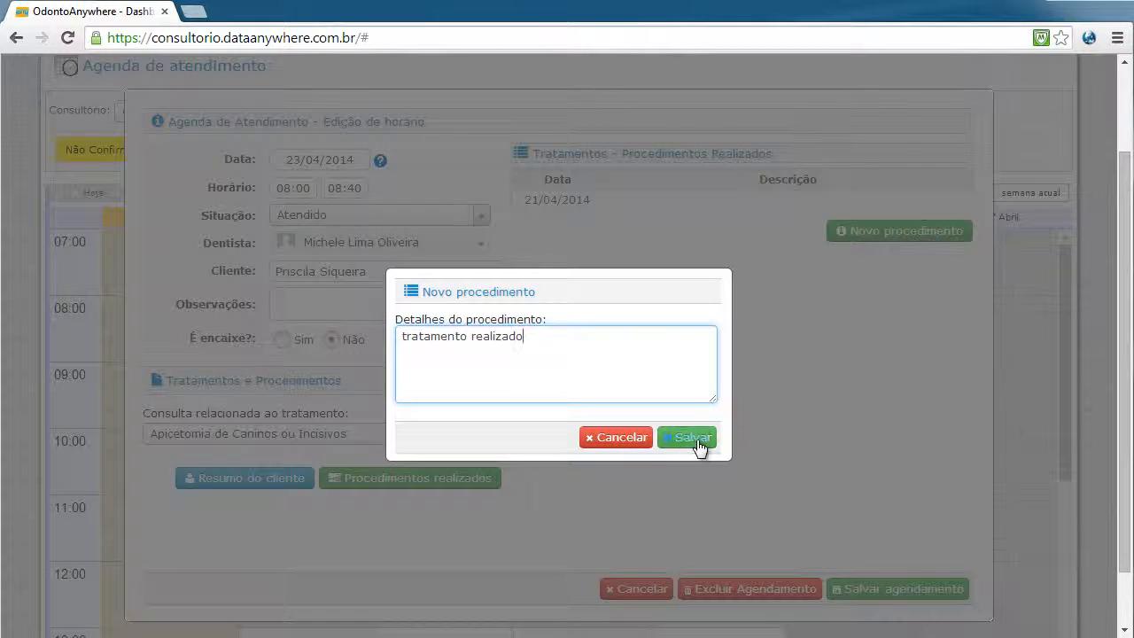
left_click(687, 436)
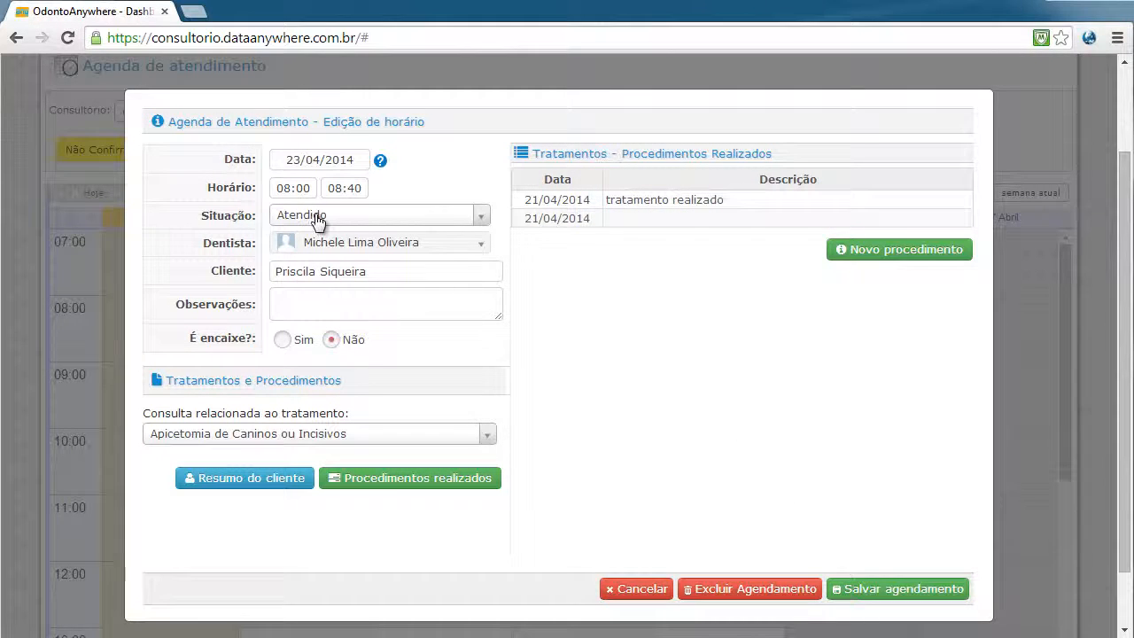
left_click(921, 592)
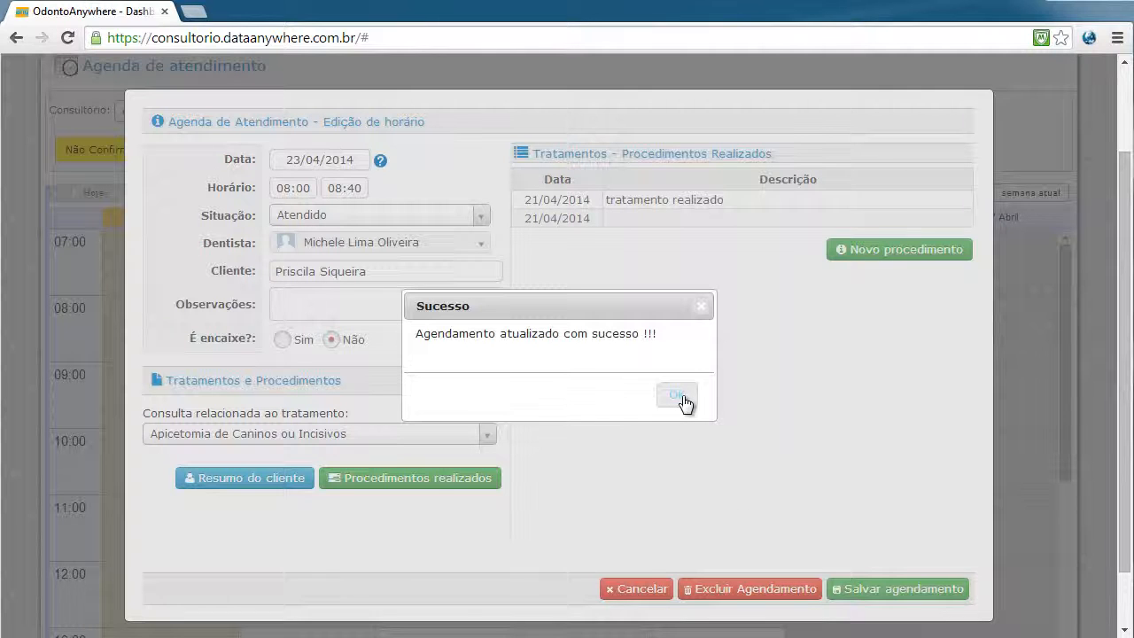
left_click(678, 396)
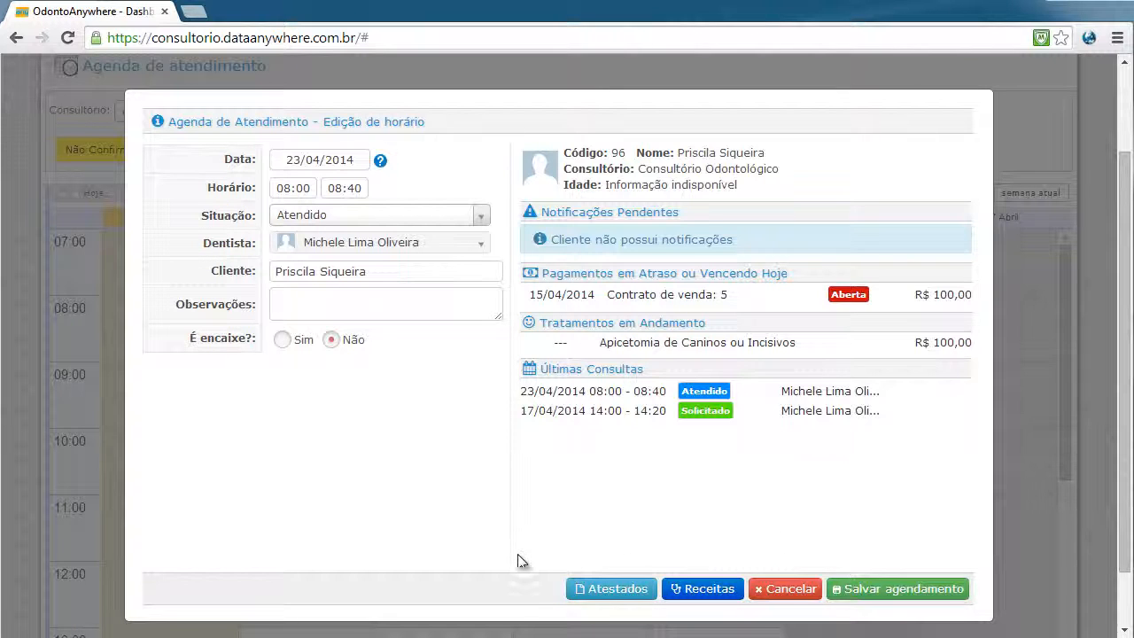
From the appointment's Atestados, start a new certificate prefilled as Consulta Médica, 08:00 to 08:40
left_click(617, 599)
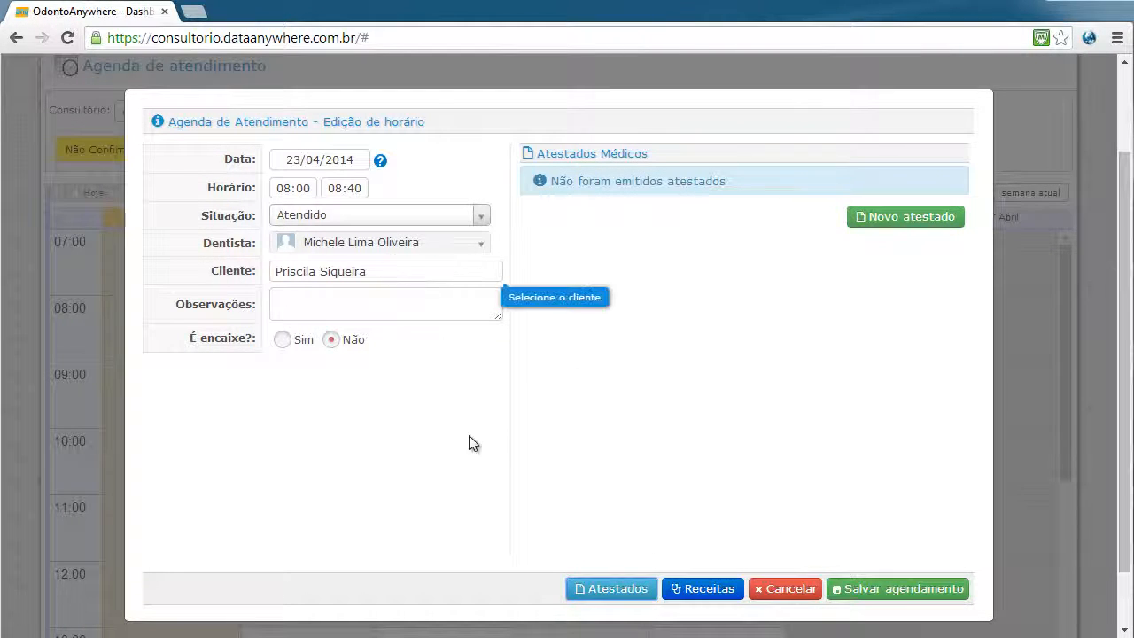
left_click(709, 595)
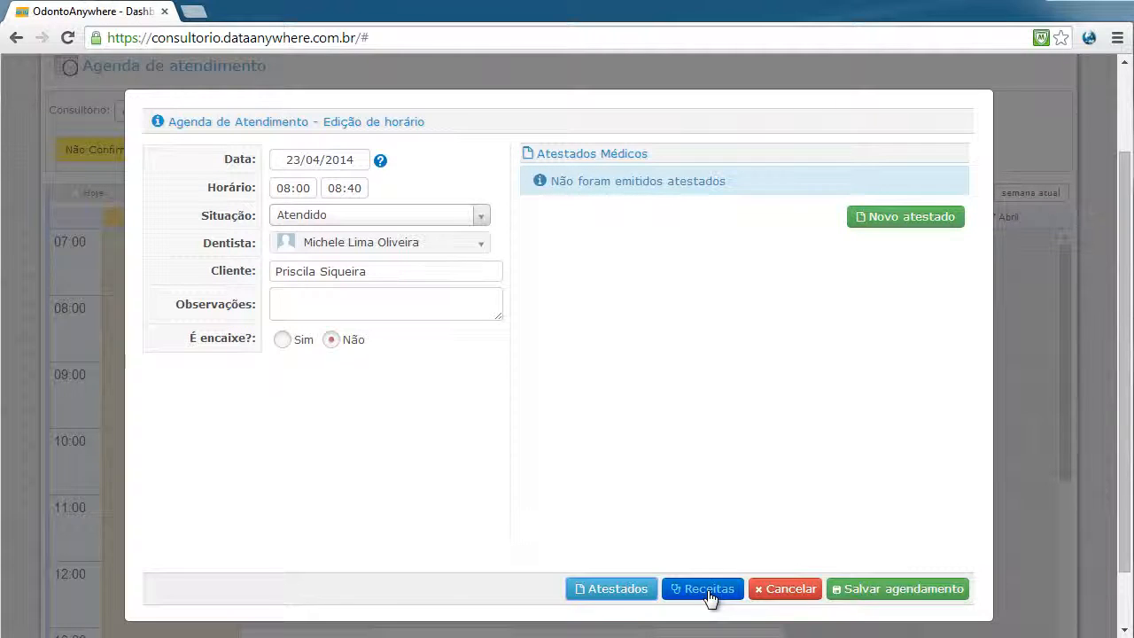
left_click(925, 222)
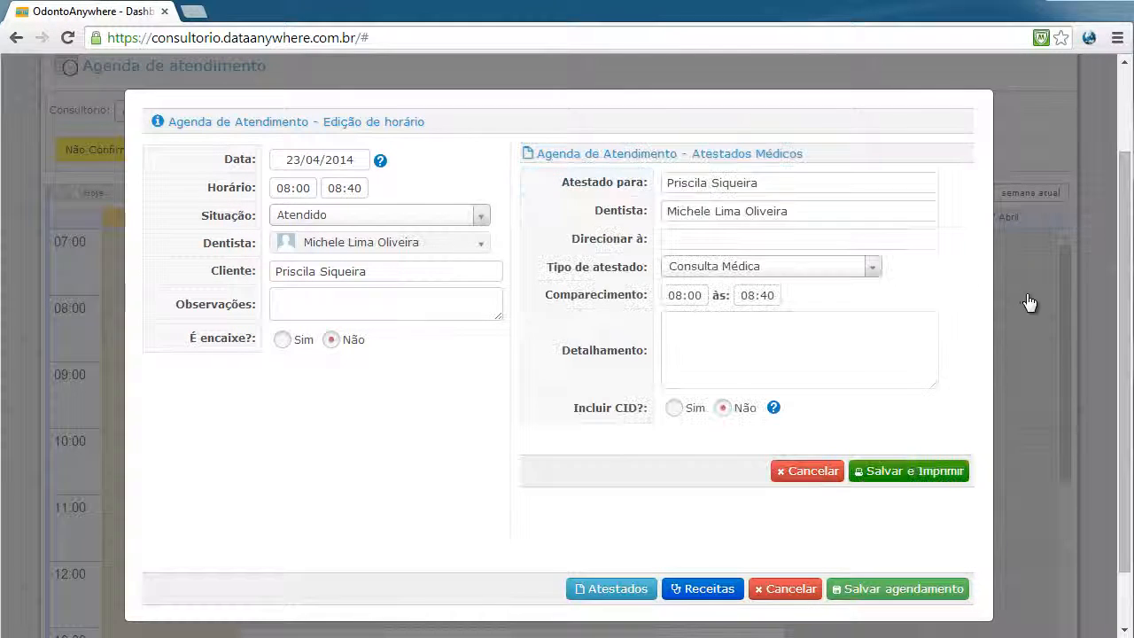
Address the certificate to 'Ao colégio 14 de julho' in Direcionar à
left_click(700, 238)
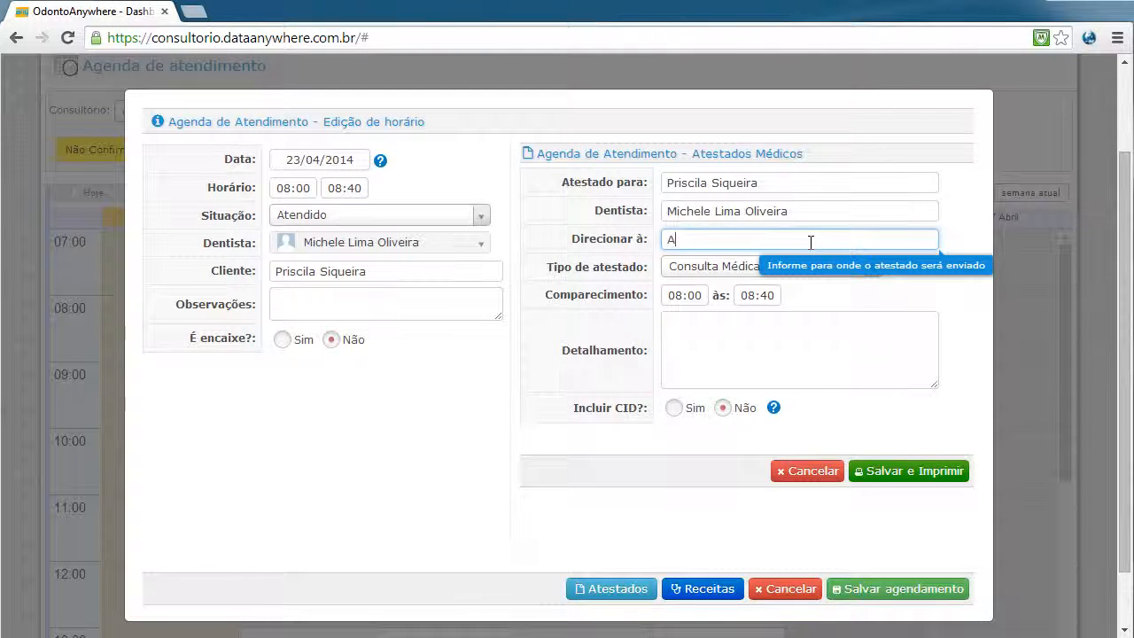
type("Ao dpto de rec")
type("u")
key("BackSpace")
key("BackSpace")
key("BackSpace")
key("BackSpace")
key("BackSpace")
key("BackSpace")
key("BackSpace")
key("BackSpace")
key("BackSpace")
key("BackSpace")
key("BackSpace")
key("BackSpace")
key("BackSpace")
key("BackSpace")
type("Ao colégio 14 de juho")
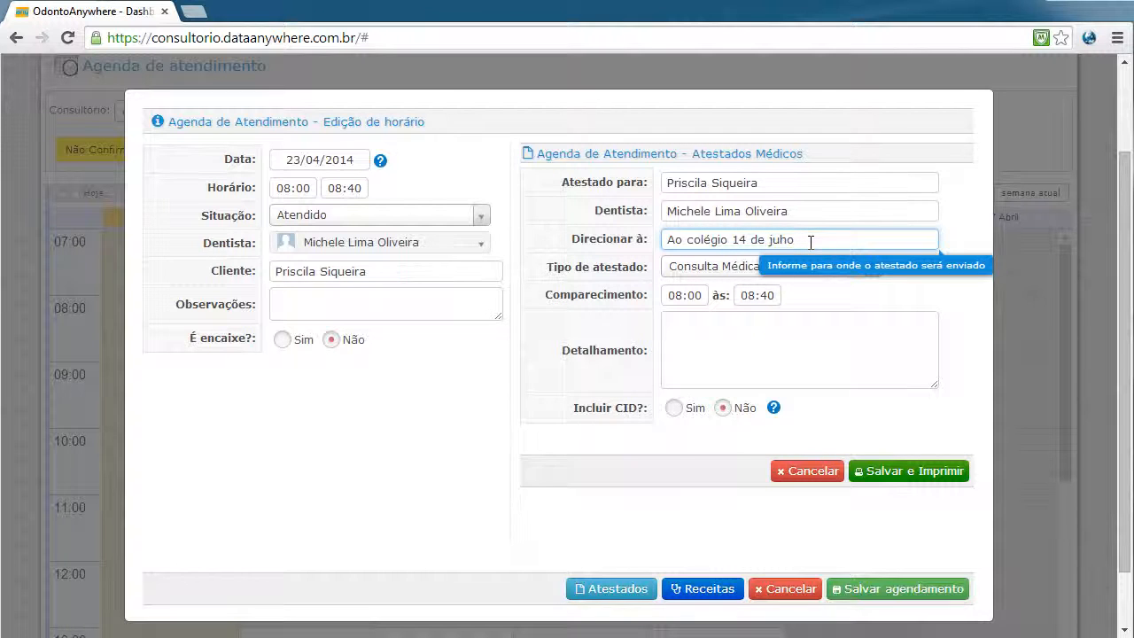
key("Left")
key("Left")
type("l")
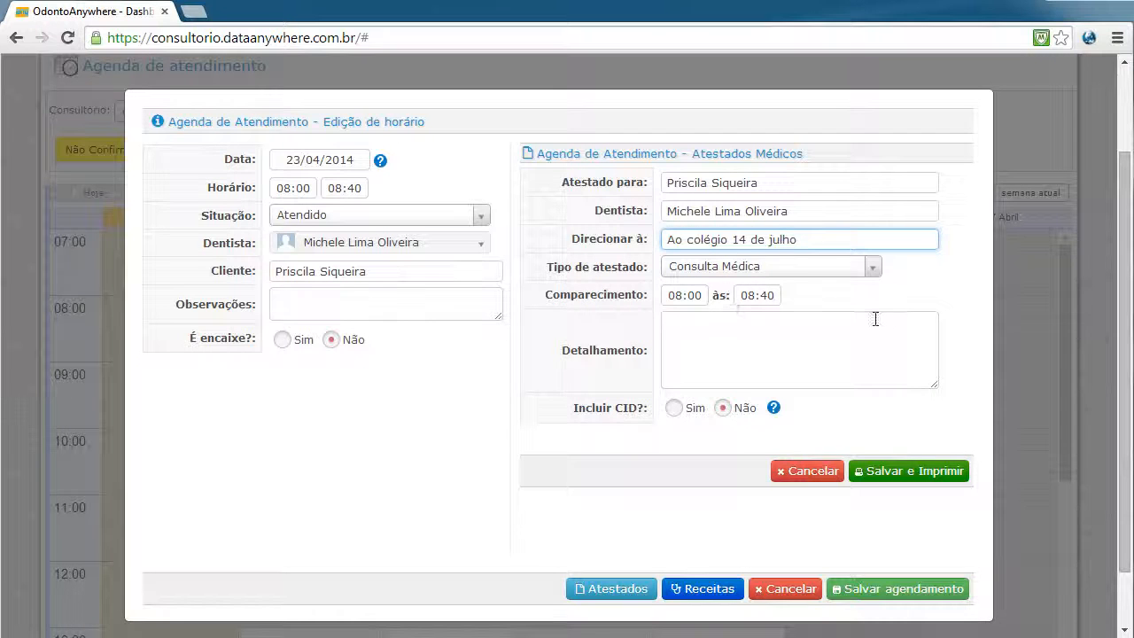
Confirm the certificate type stays Consulta Médica
left_click(875, 265)
left_click(878, 265)
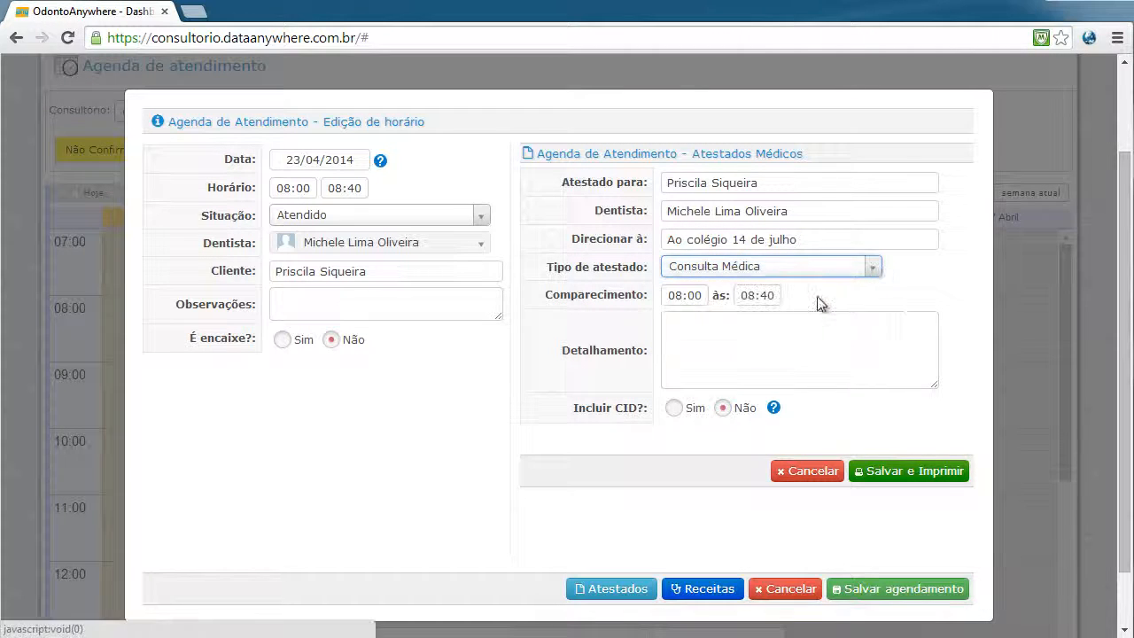
left_click(877, 265)
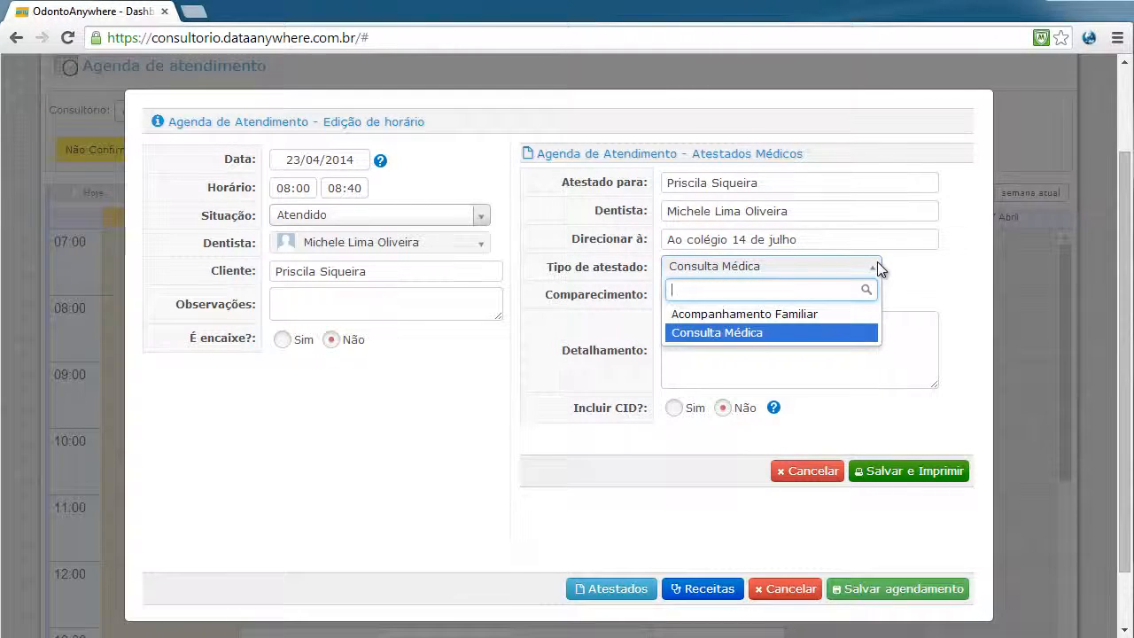
left_click(876, 266)
left_click_drag(769, 182, 647, 202)
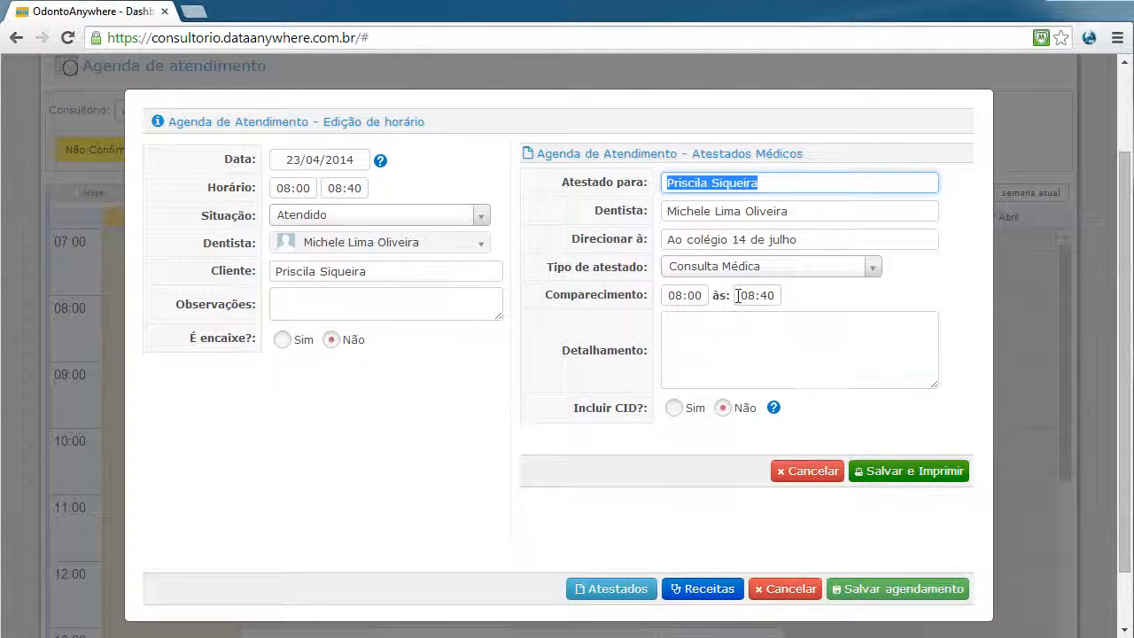
left_click(763, 340)
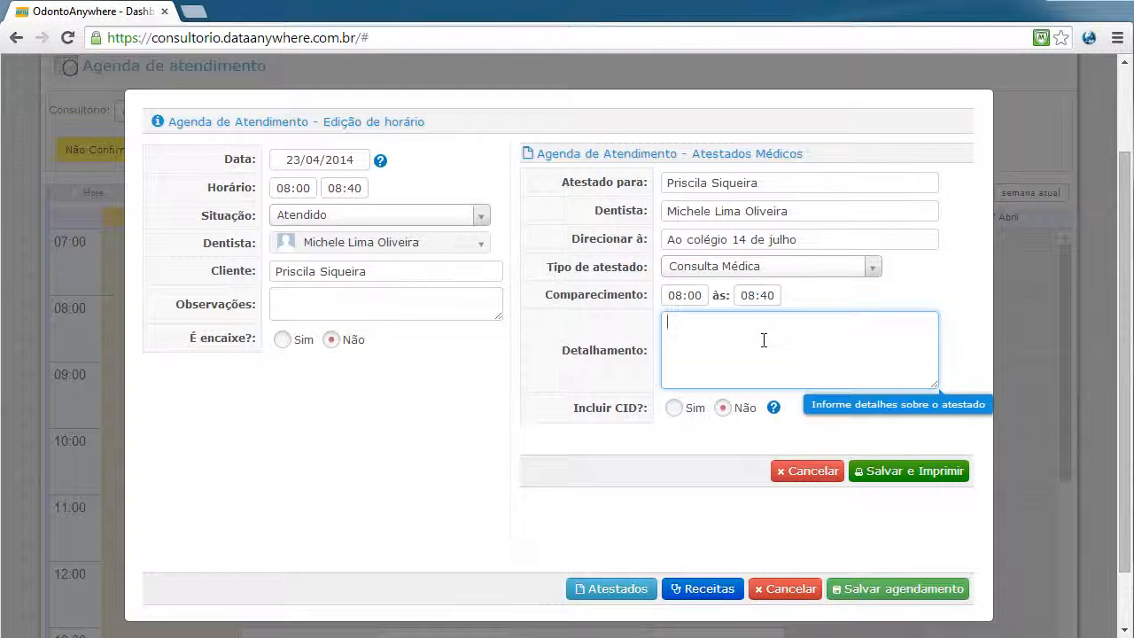
Write details stating the patient attended the clinic during the stated period
type("inform")
key("BackSpace")
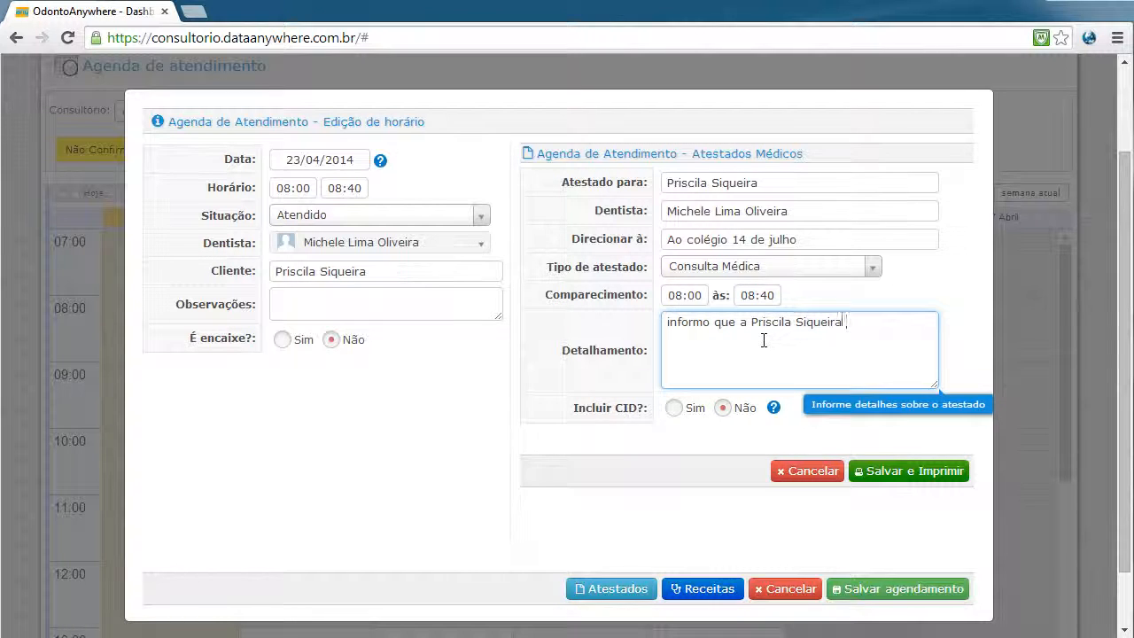
type(" compareceu")
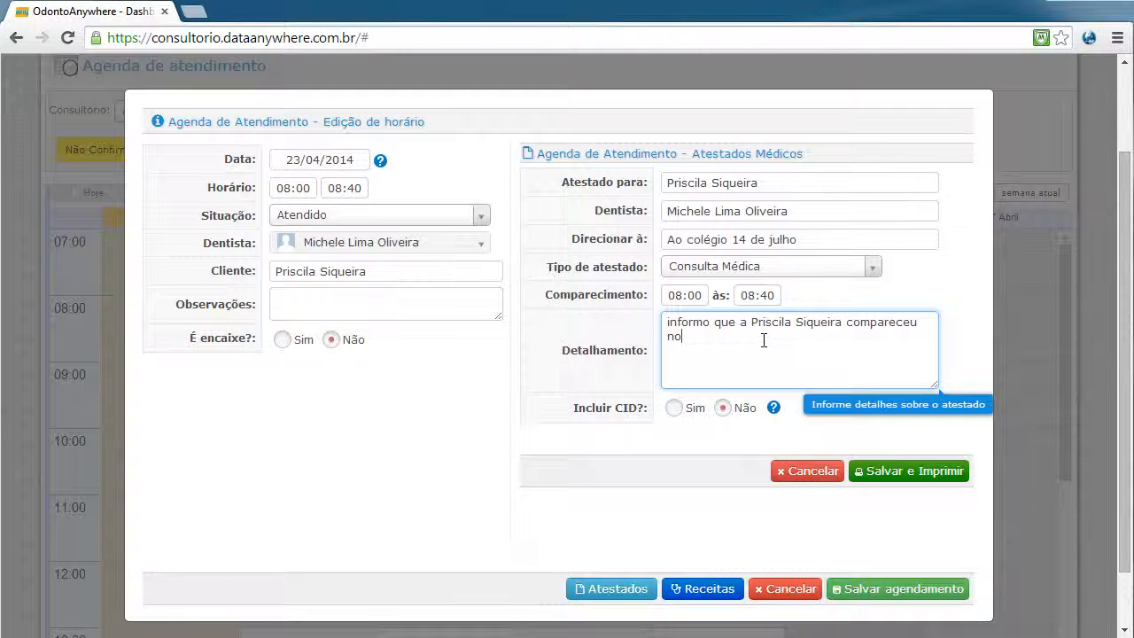
type(" no consultório durante o per")
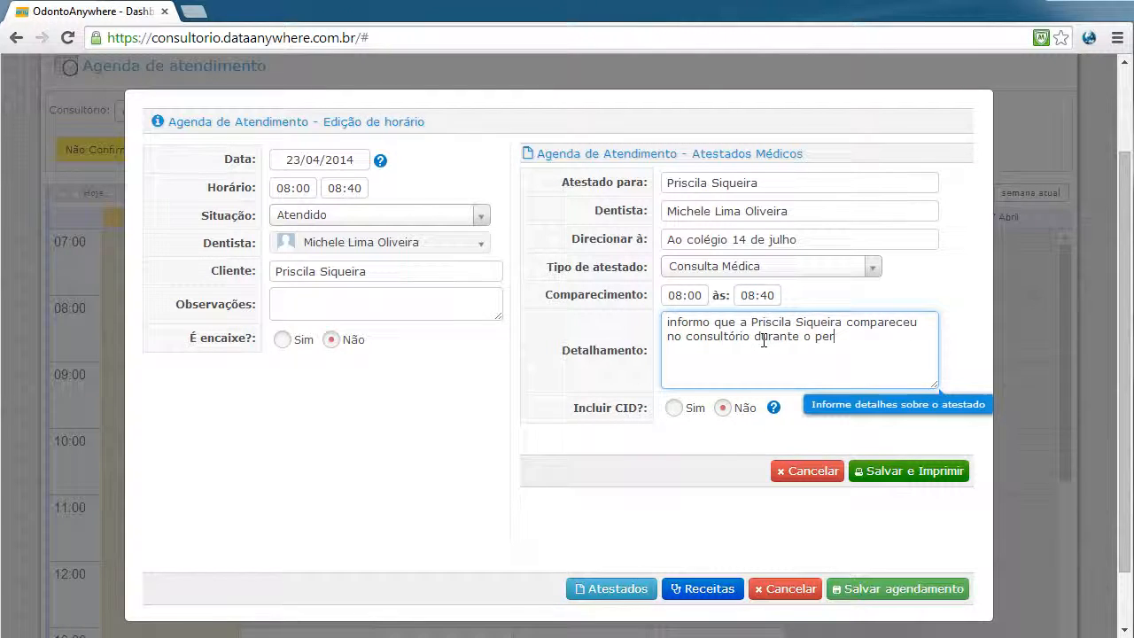
type("íodo informado")
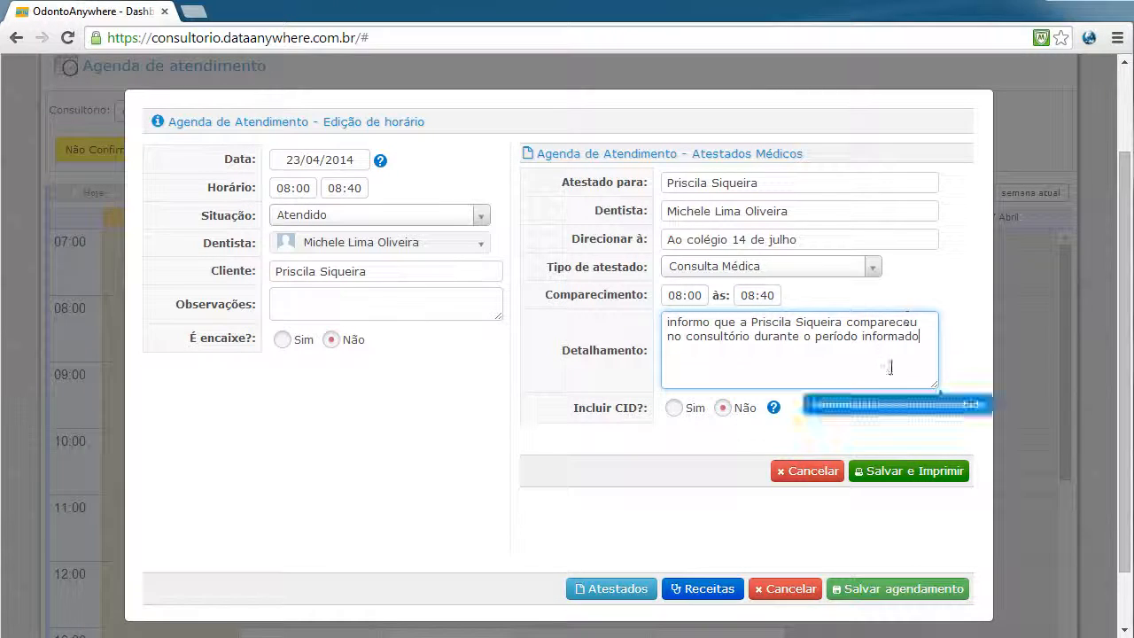
Try CID code 51, then leave Incluir CID set to Não
left_click(674, 408)
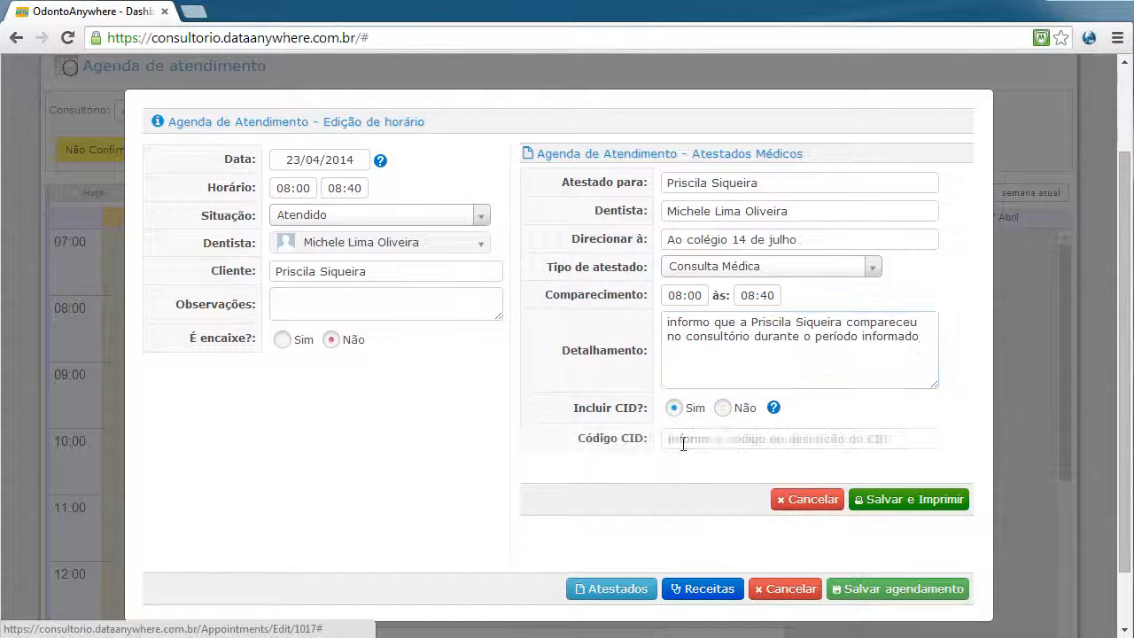
left_click(723, 409)
left_click(674, 408)
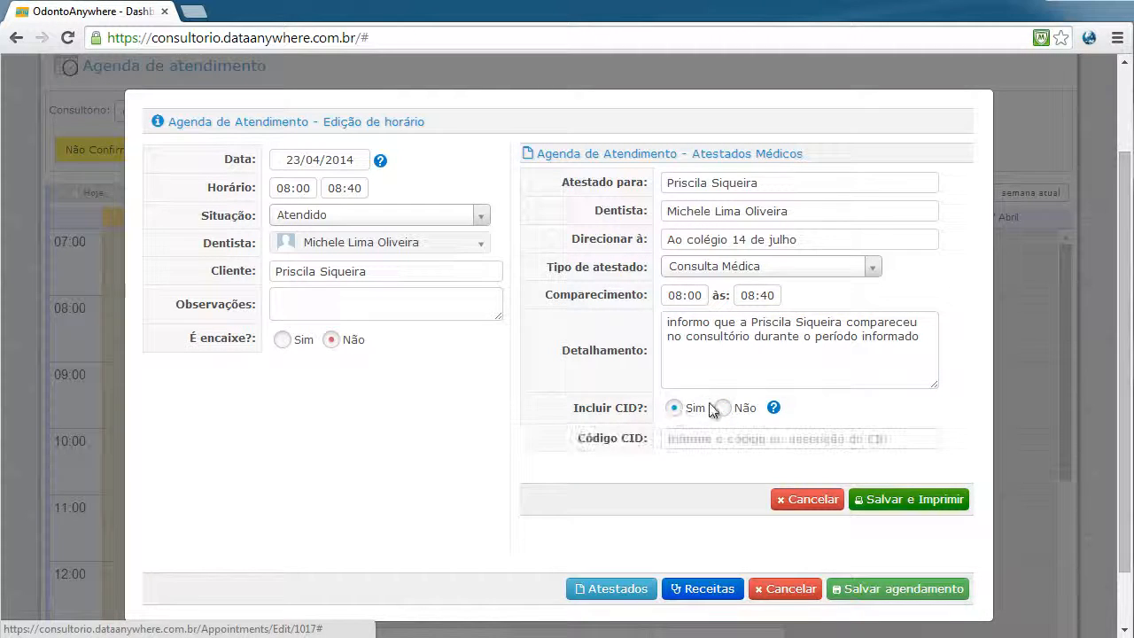
left_click(722, 408)
left_click(676, 409)
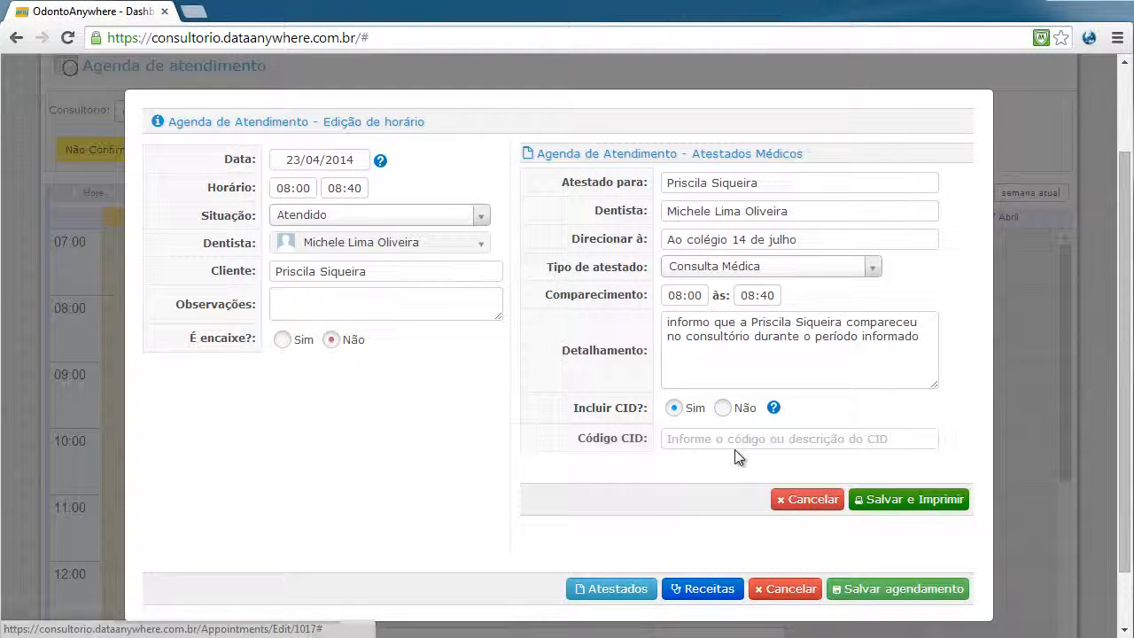
left_click(747, 440)
type("51")
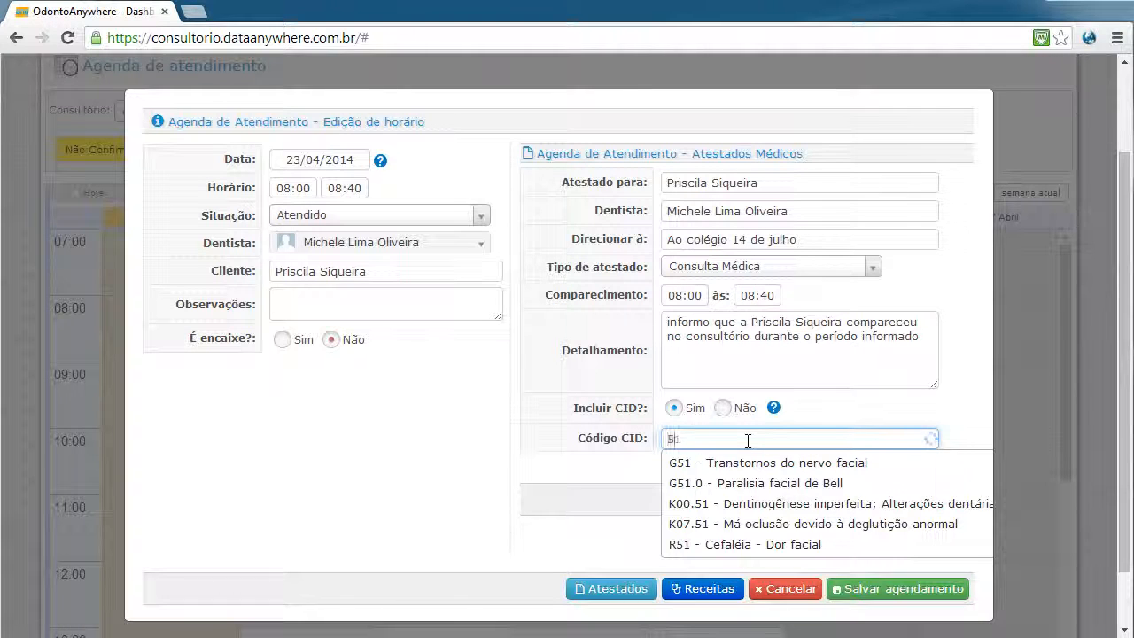
key("BackSpace")
key("BackSpace")
left_click(723, 408)
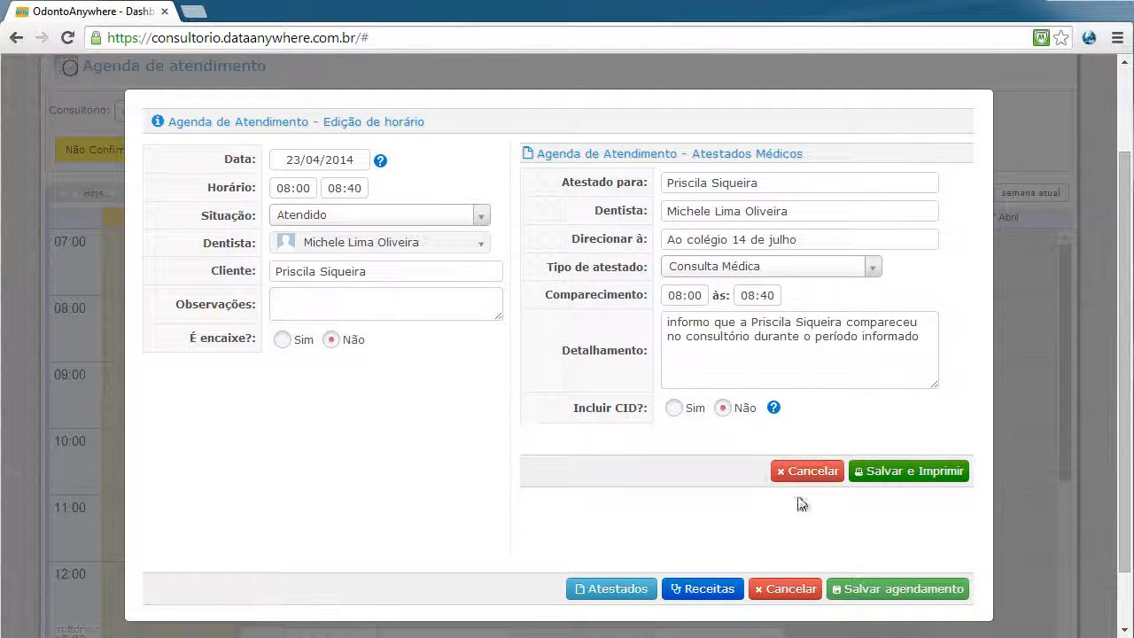
Save and print the Consulta Médica certificate, dismissing the pop-up blocker alert
left_click(885, 476)
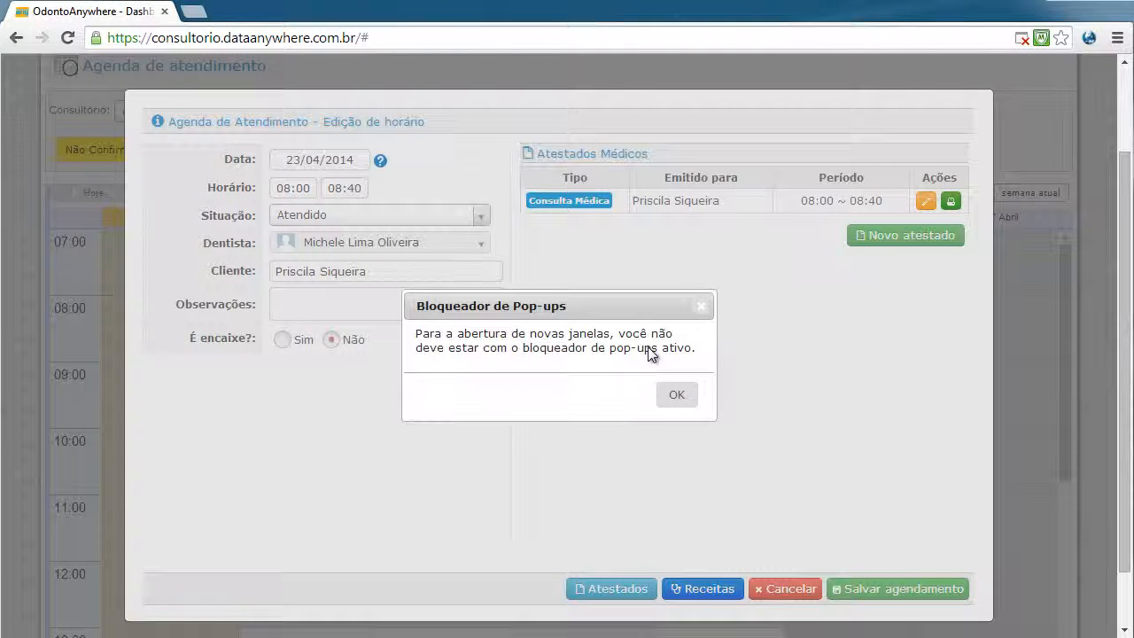
left_click(685, 400)
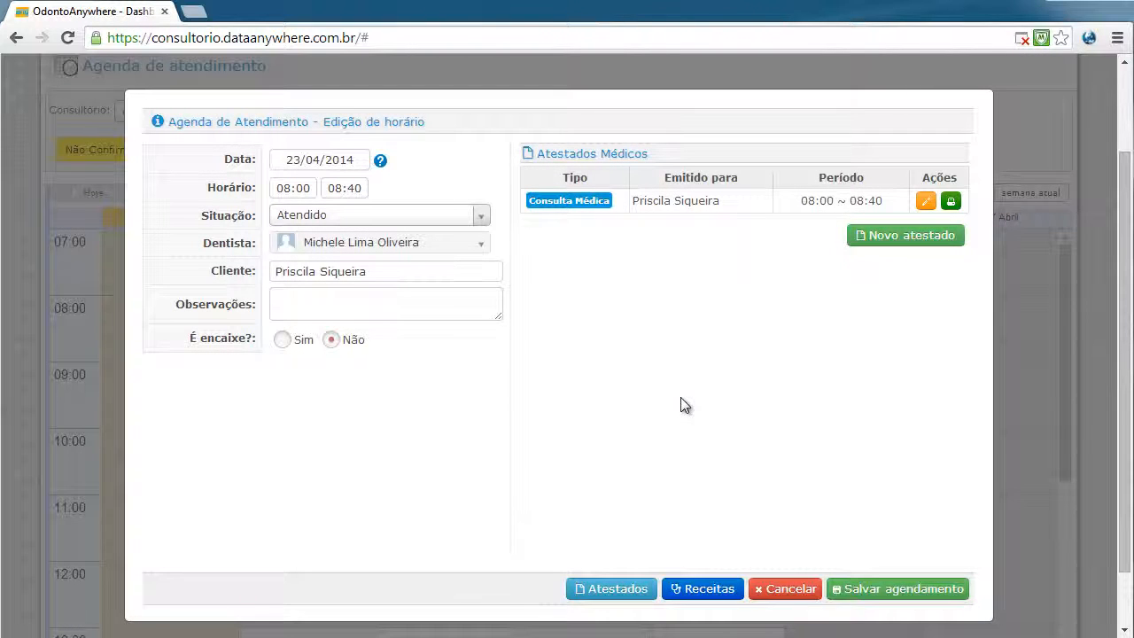
Start a new prescription for the appointment with Tipo de Receita set to Controlada
left_click(706, 589)
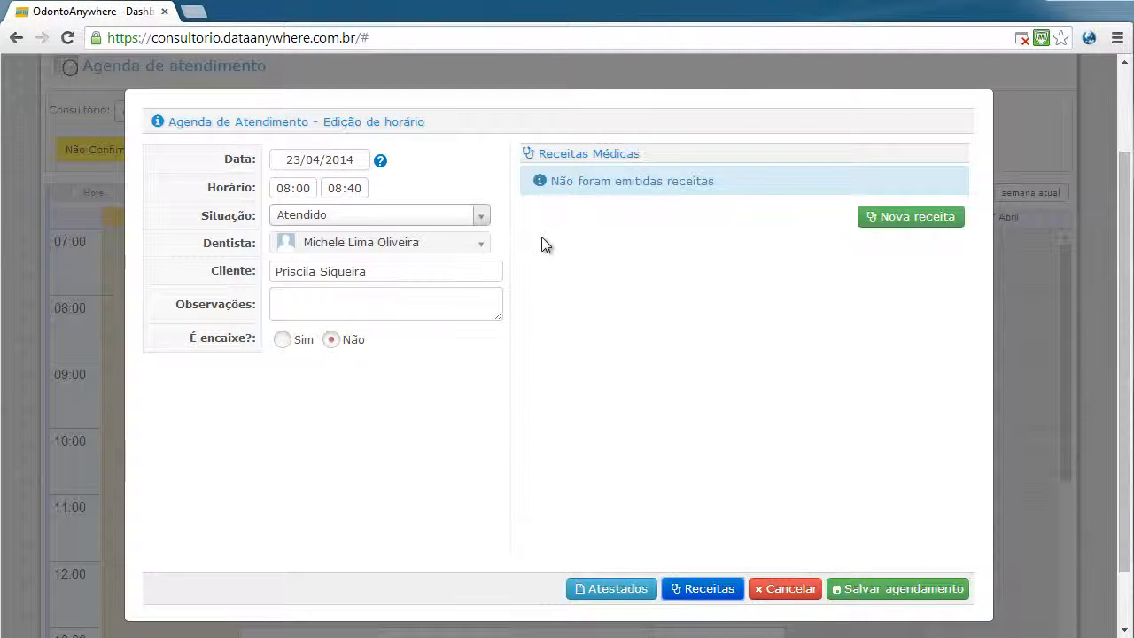
left_click(908, 219)
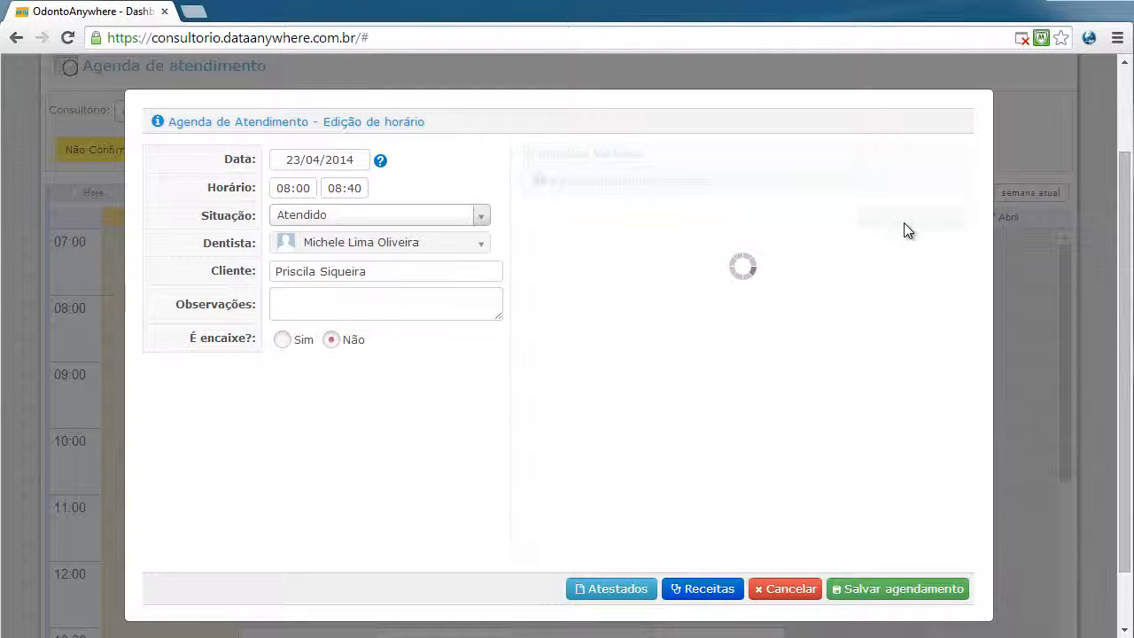
left_click(750, 269)
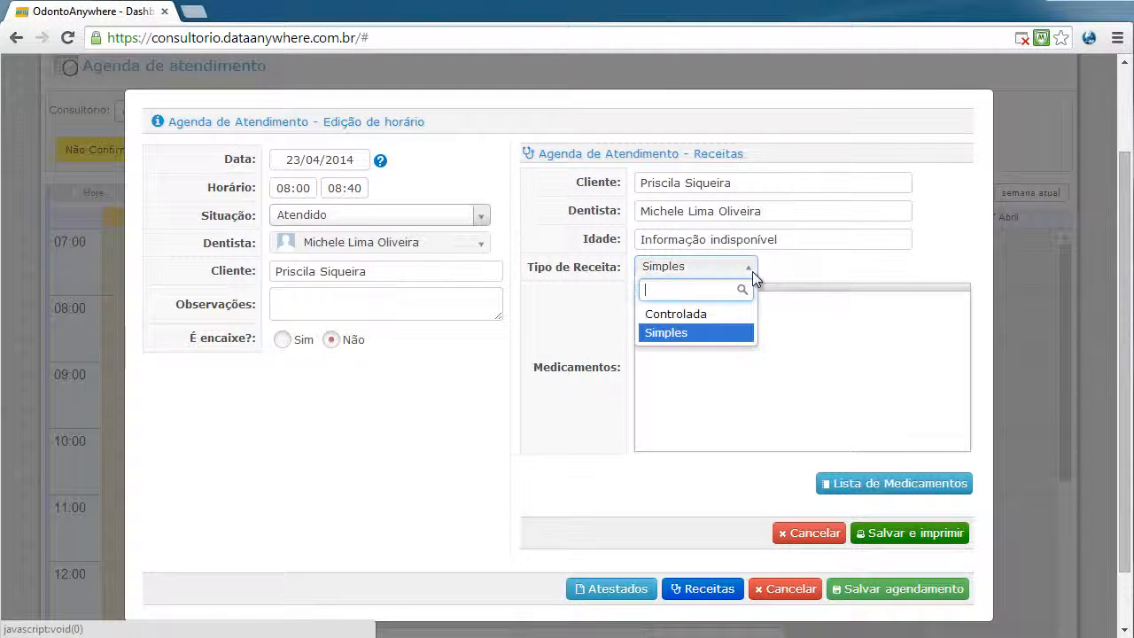
left_click(720, 319)
Search the medication list for 'cefal', then cancel without adding any medication
left_click(911, 491)
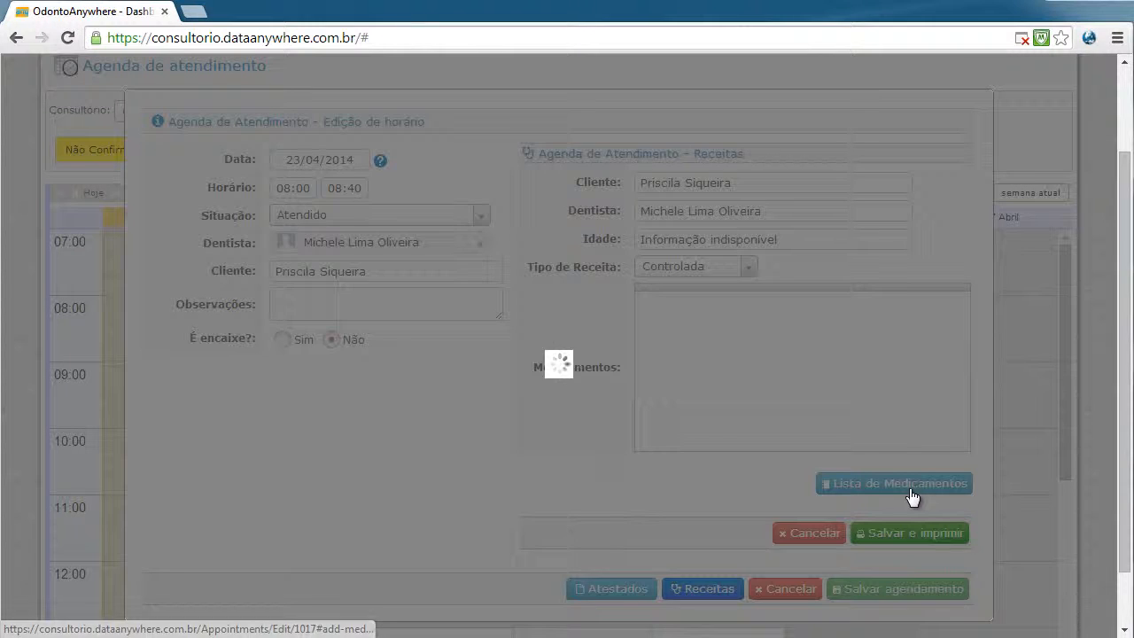
left_click(587, 248)
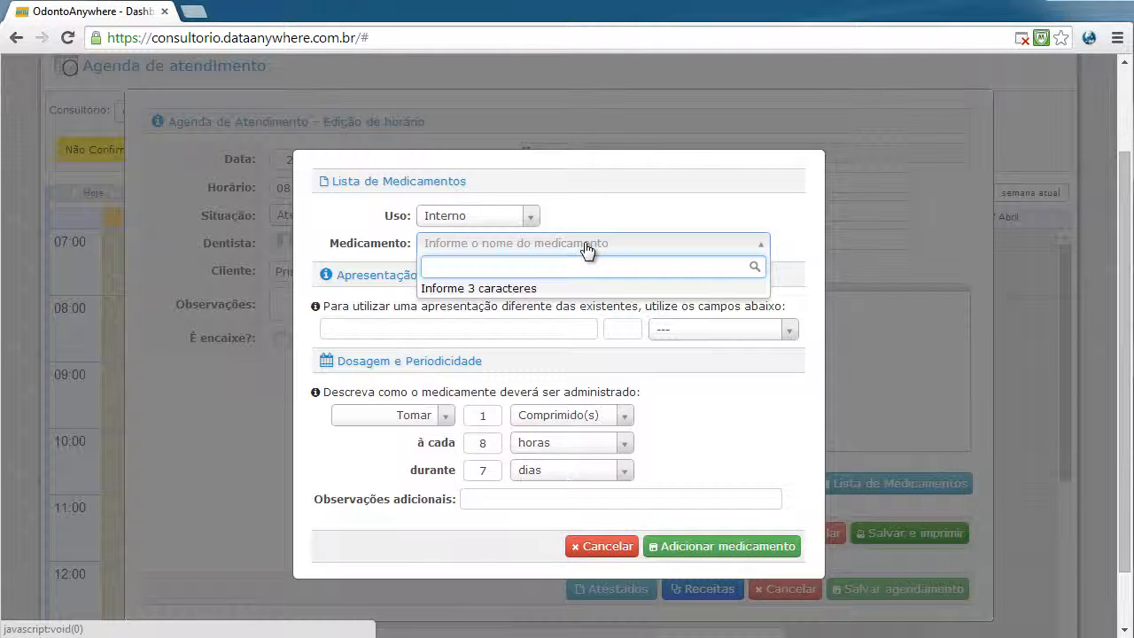
type("cefal")
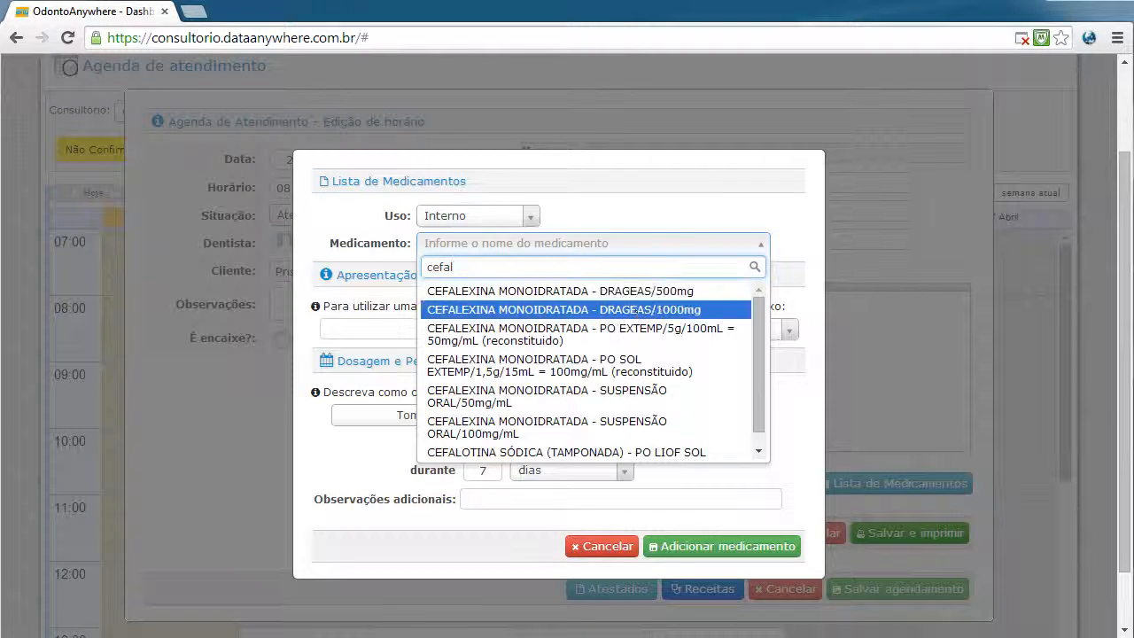
left_click(640, 309)
left_click(621, 548)
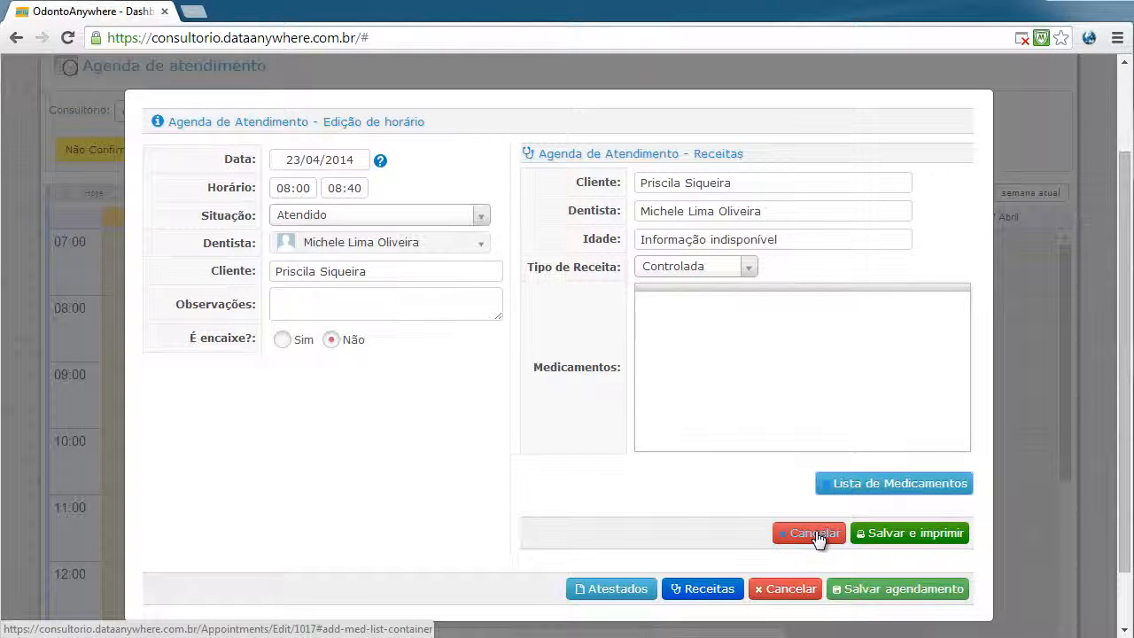
Close the appointment window to return to the 21–27 April weekly agenda
left_click(640, 591)
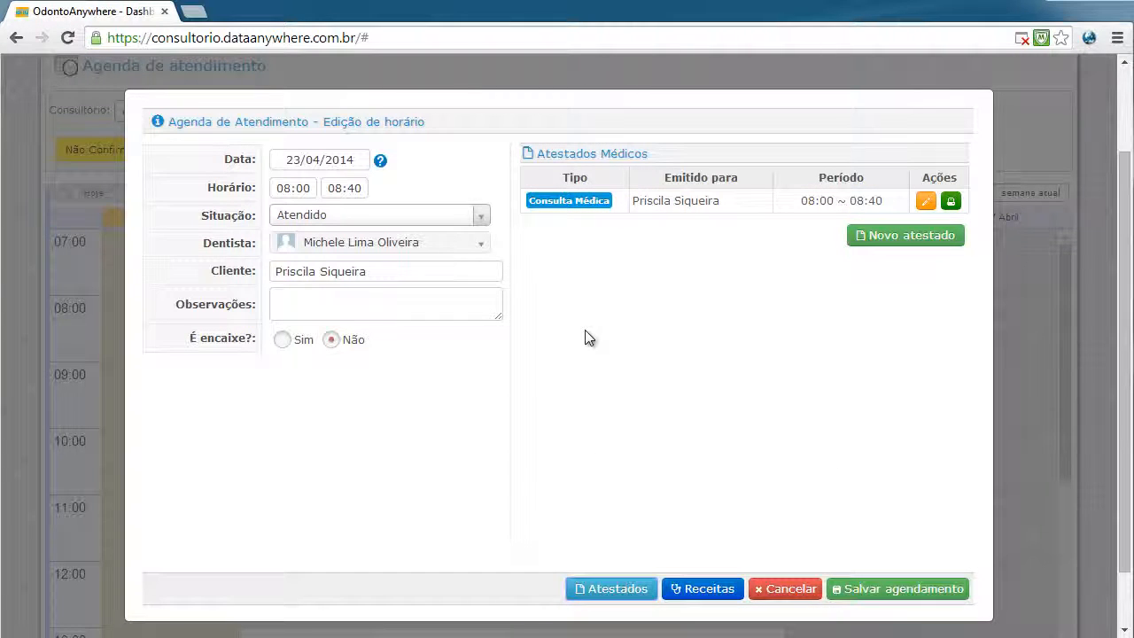
left_click(790, 589)
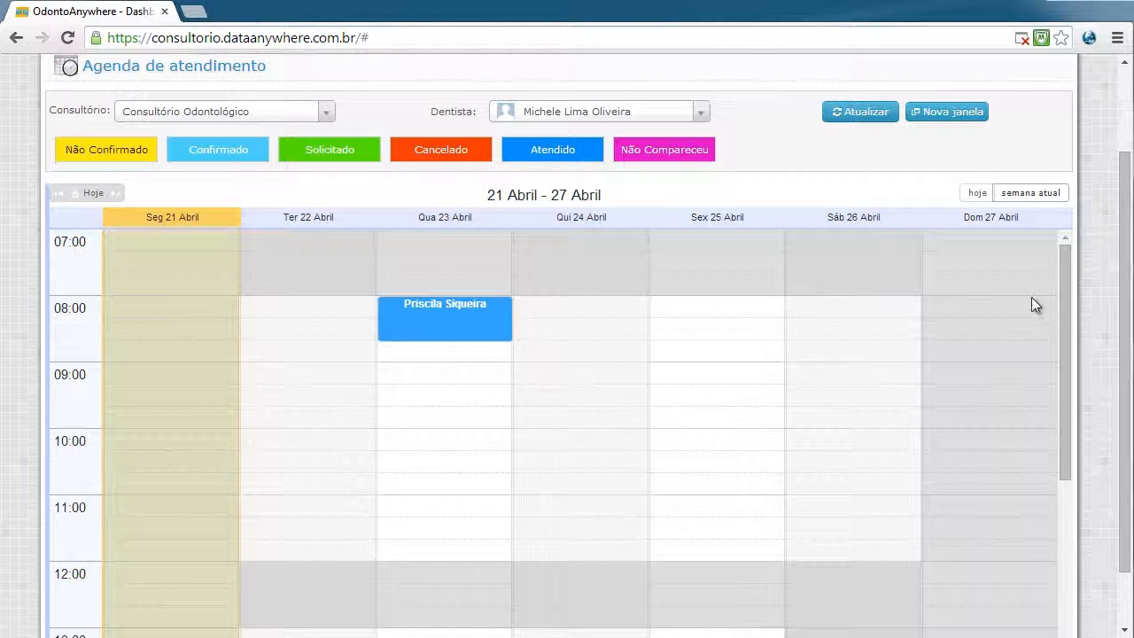
Open Ferramentas > Configurações do Sistema > Configurações showing agenda hours and budget defaults
scroll(726, 240, "up", 2)
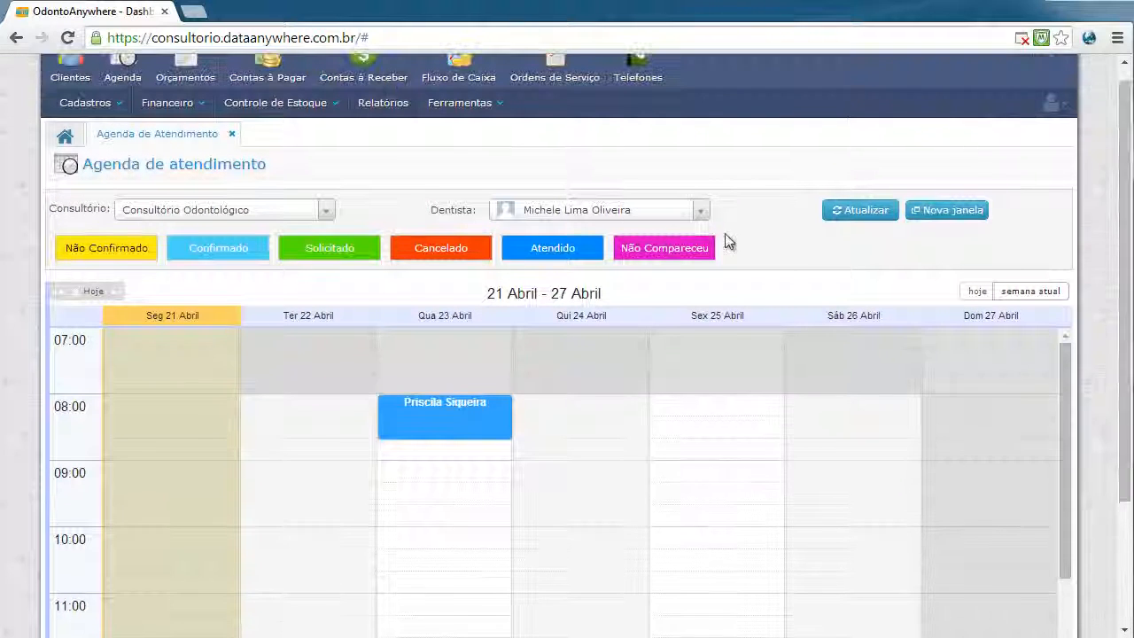
left_click(460, 103)
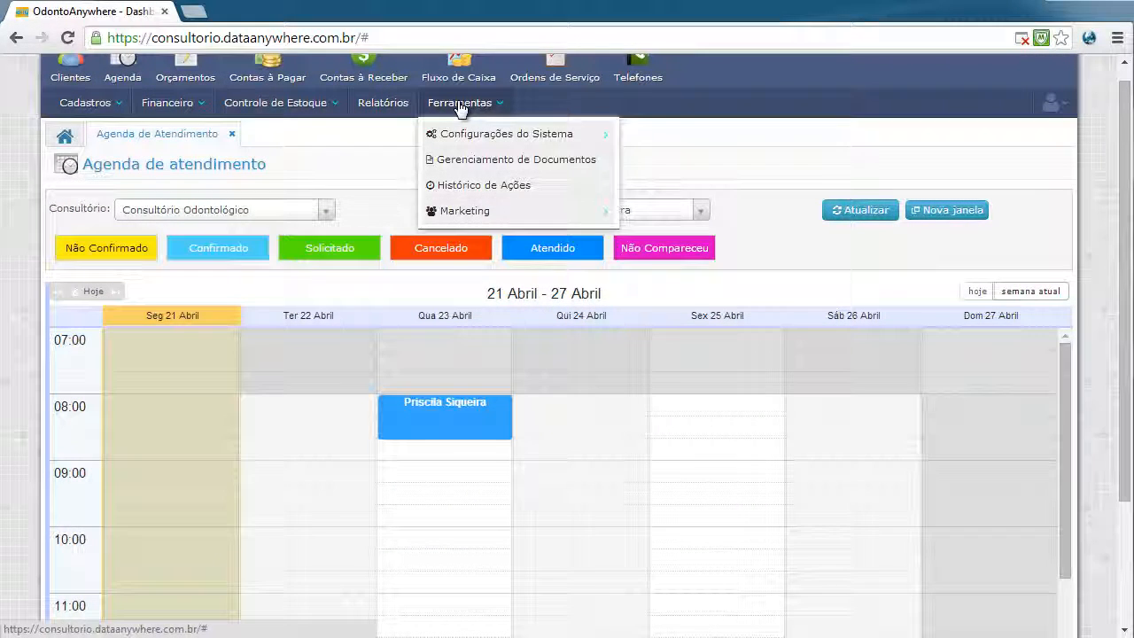
mouse_move(499, 139)
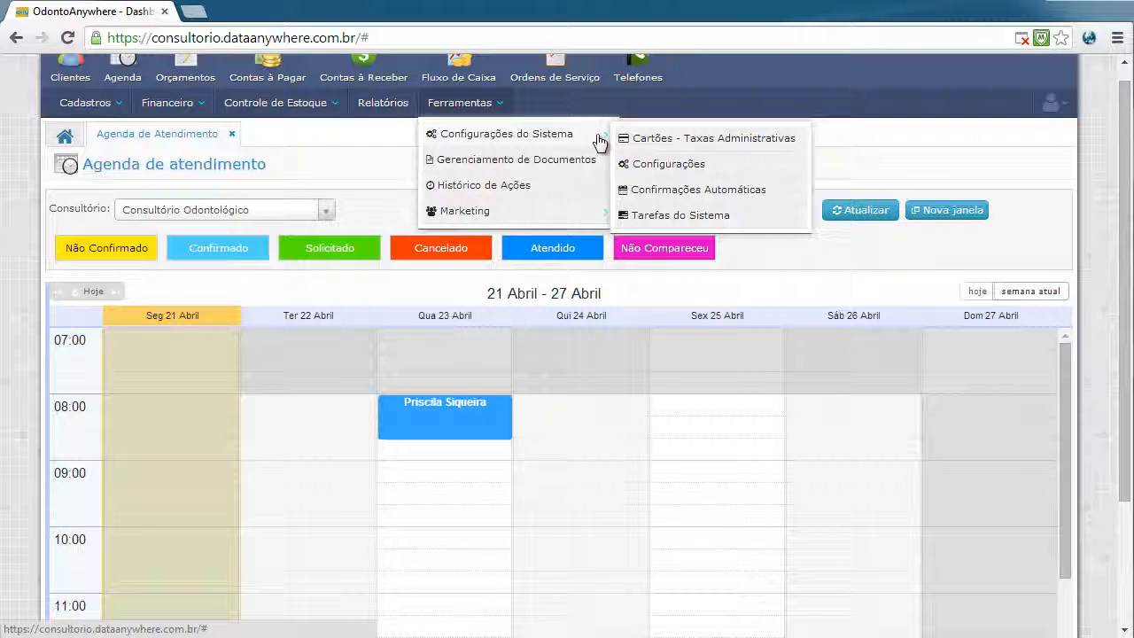
left_click(683, 168)
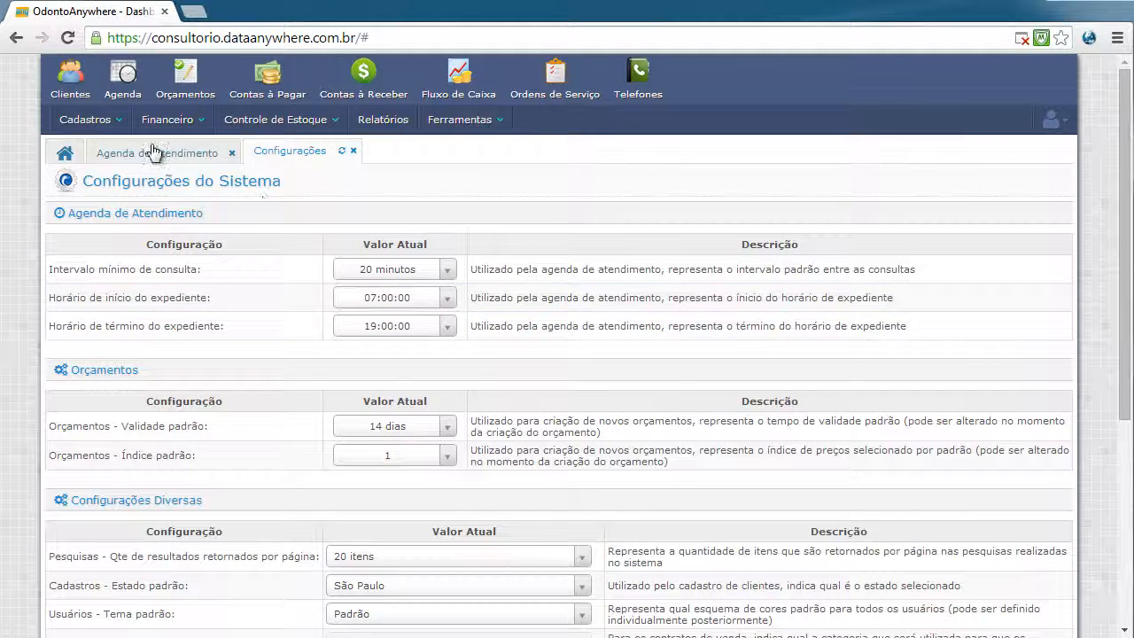
View the agenda settings with national holidays, then open Cadastro de Clientes
mouse_move(99, 132)
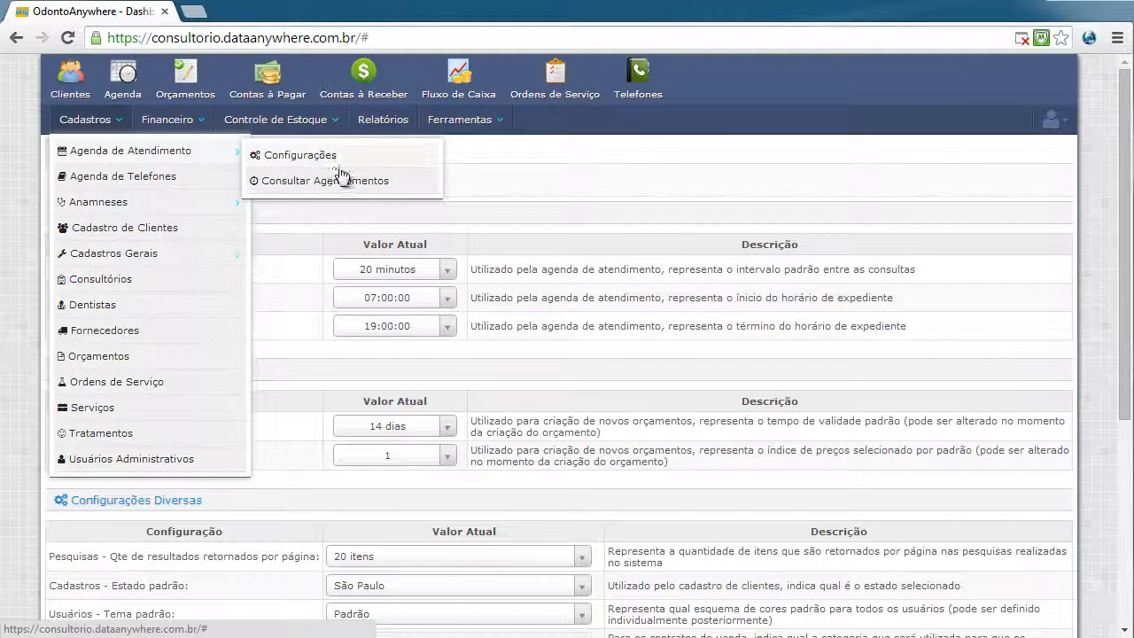
left_click(327, 156)
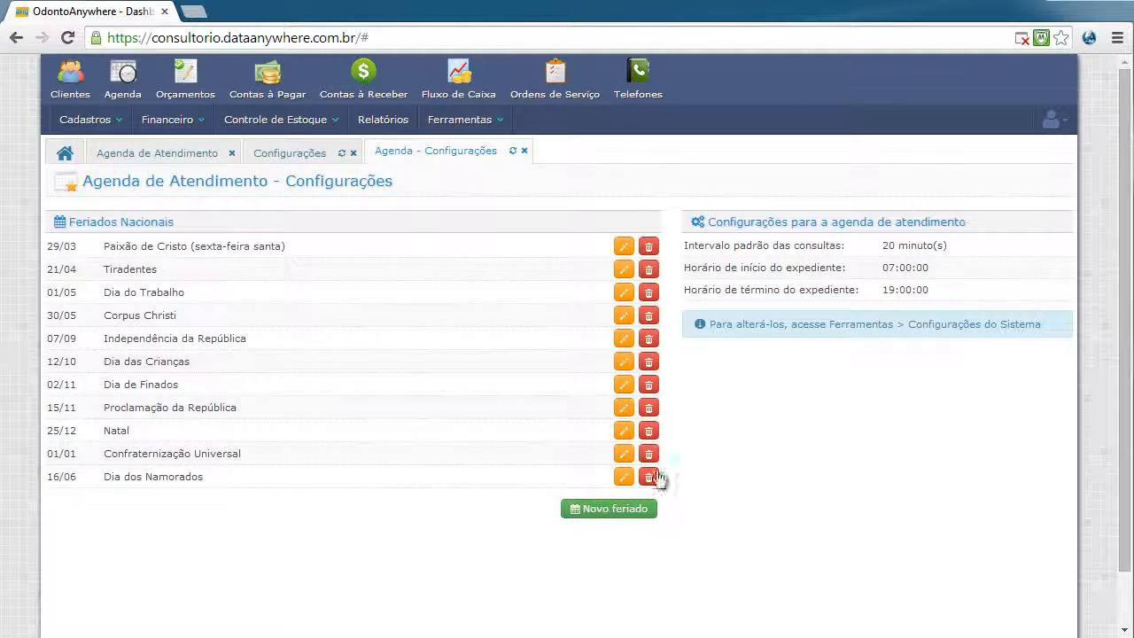
left_click(68, 94)
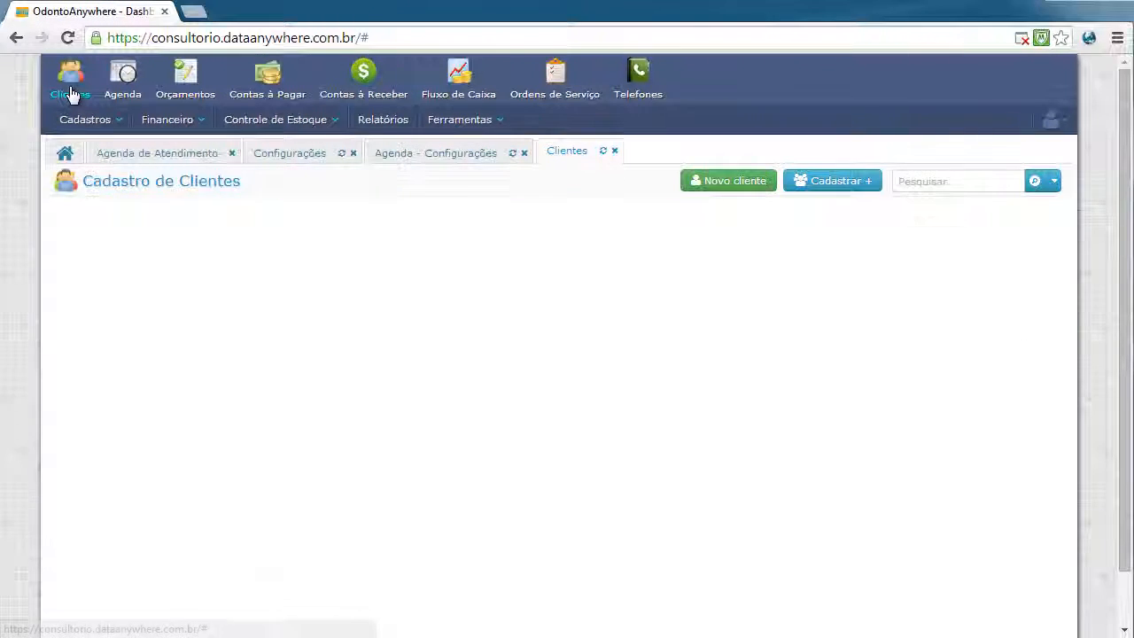
Edit the first dentist and list her Ausências Programadas for Consultório Odontológico
left_click(105, 121)
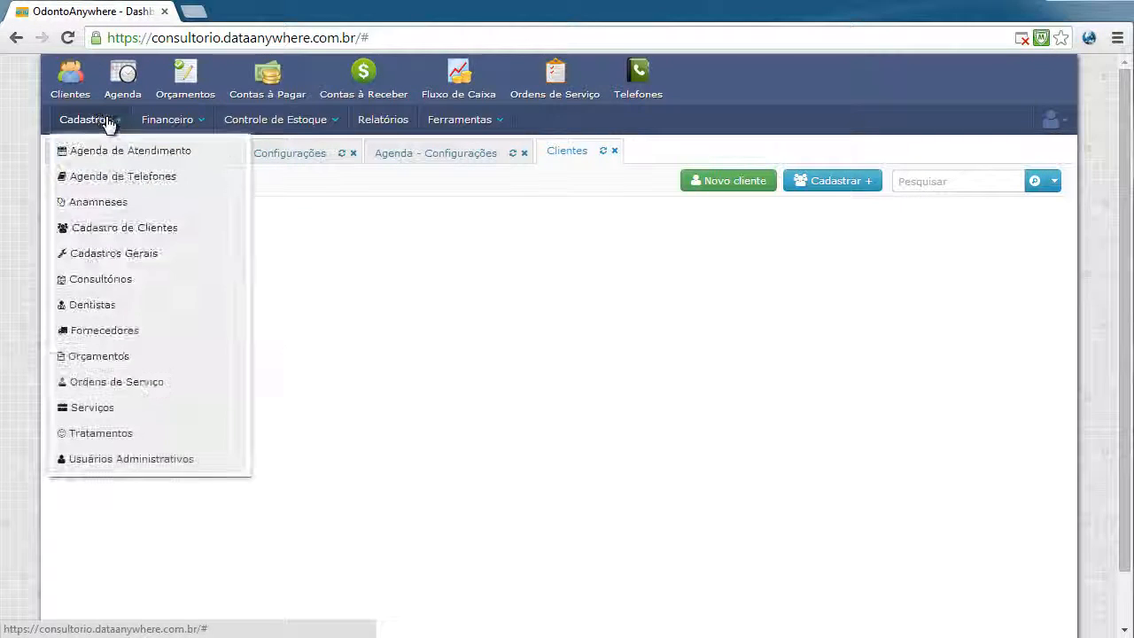
left_click(110, 306)
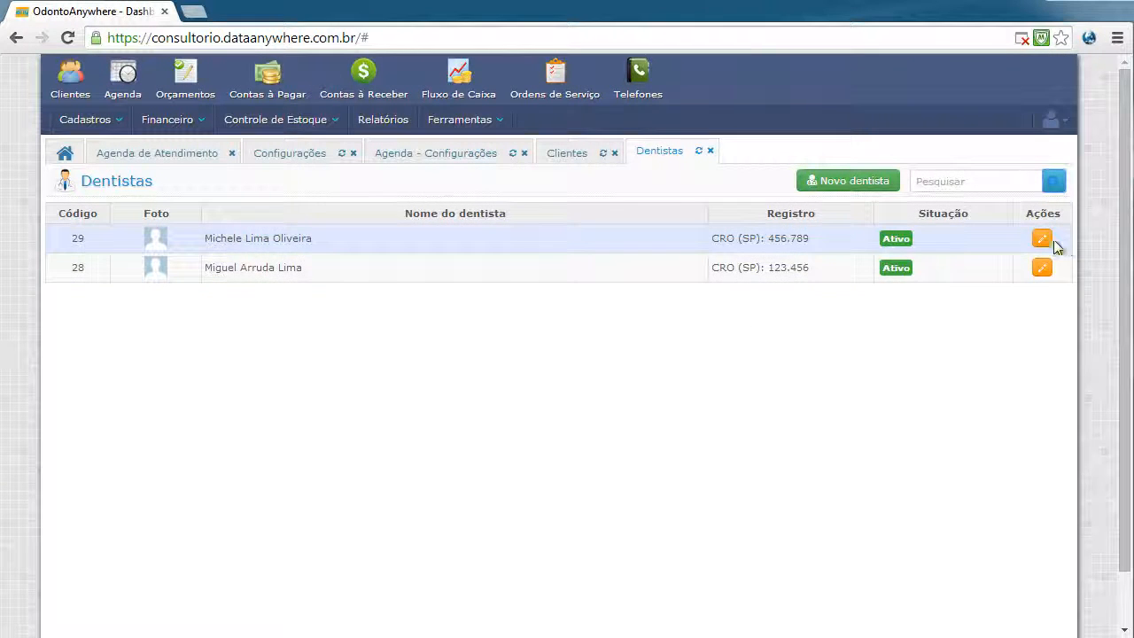
left_click(1045, 239)
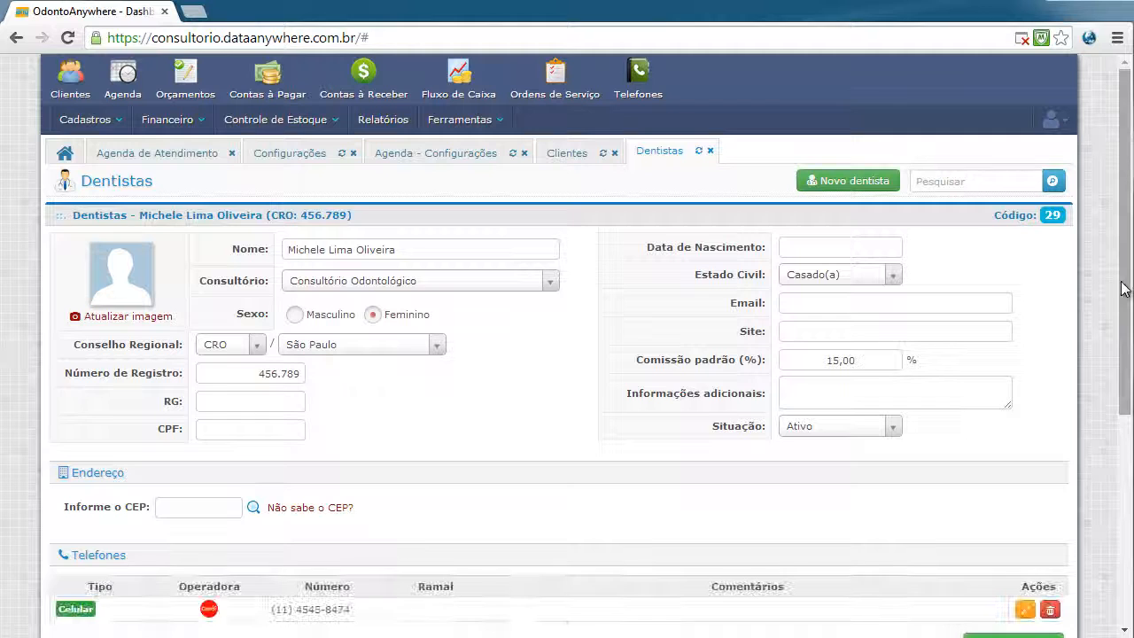
left_click_drag(1126, 319, 1125, 525)
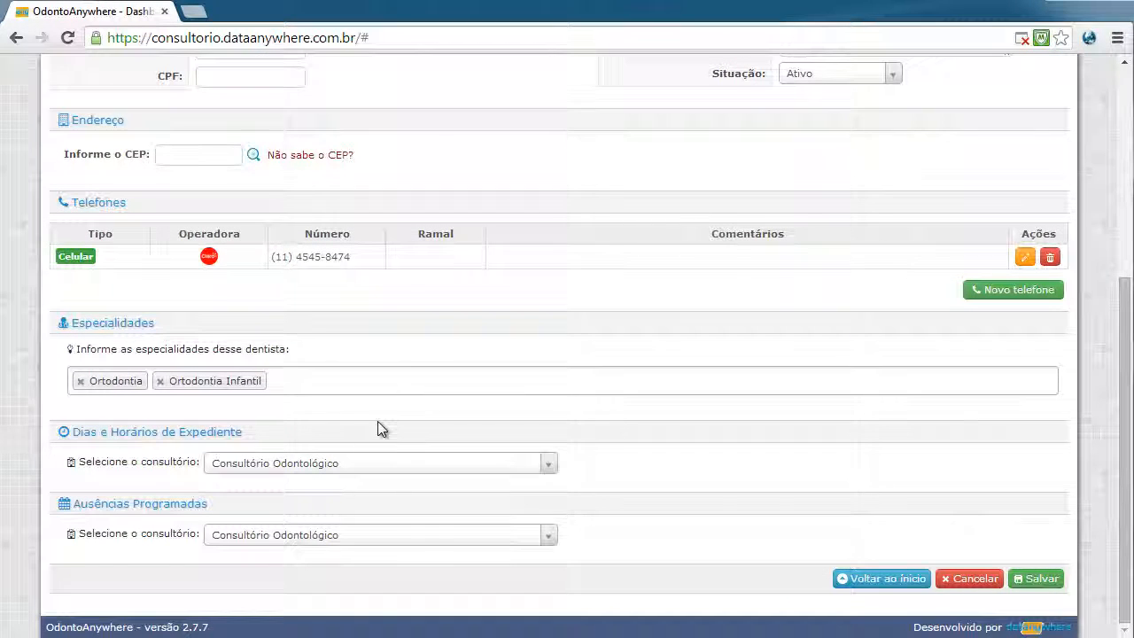
left_click(469, 538)
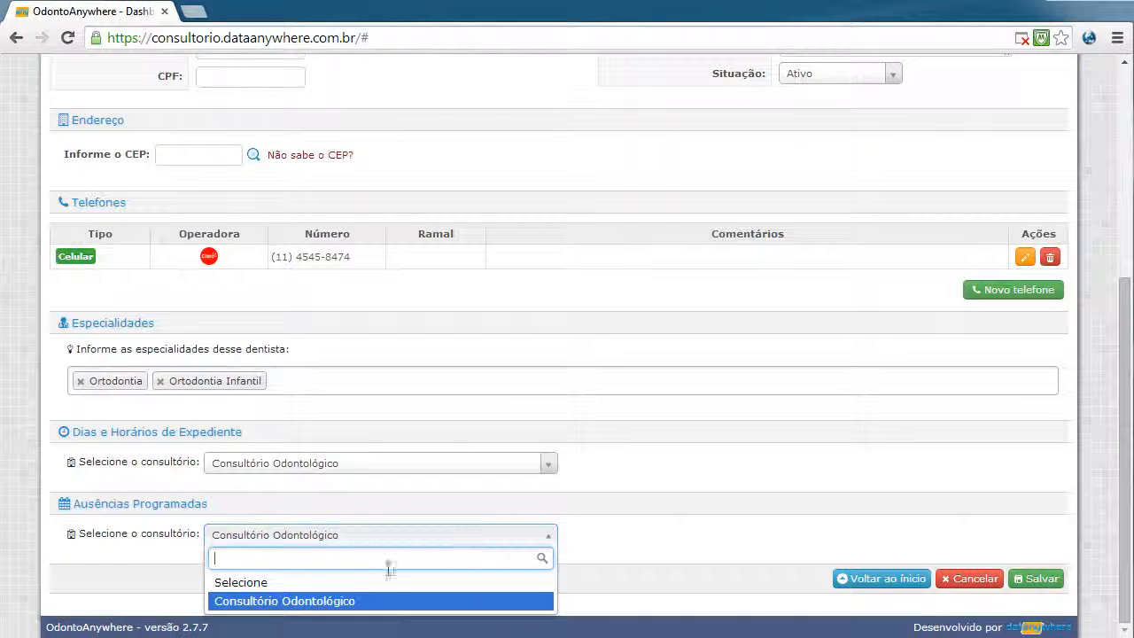
left_click(292, 600)
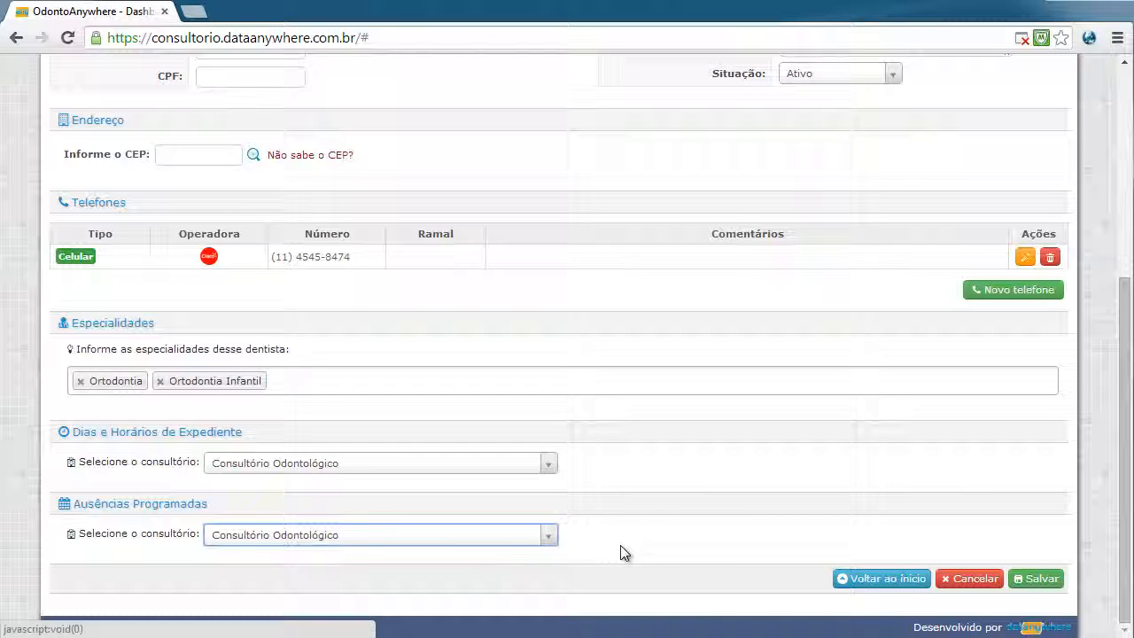
left_click(448, 534)
left_click(265, 581)
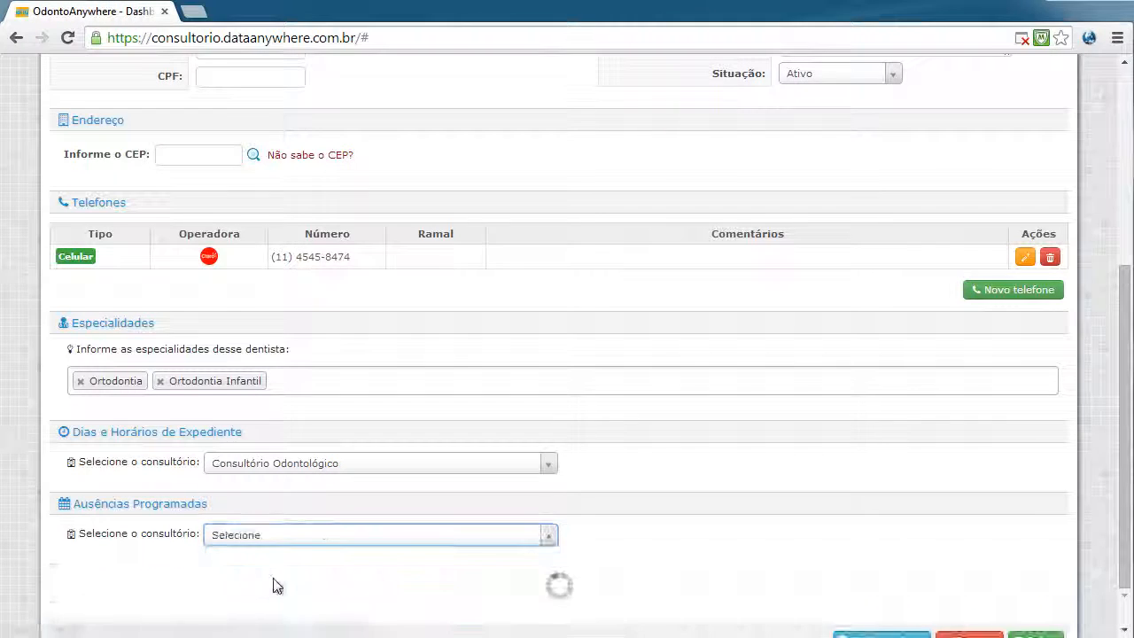
left_click(522, 537)
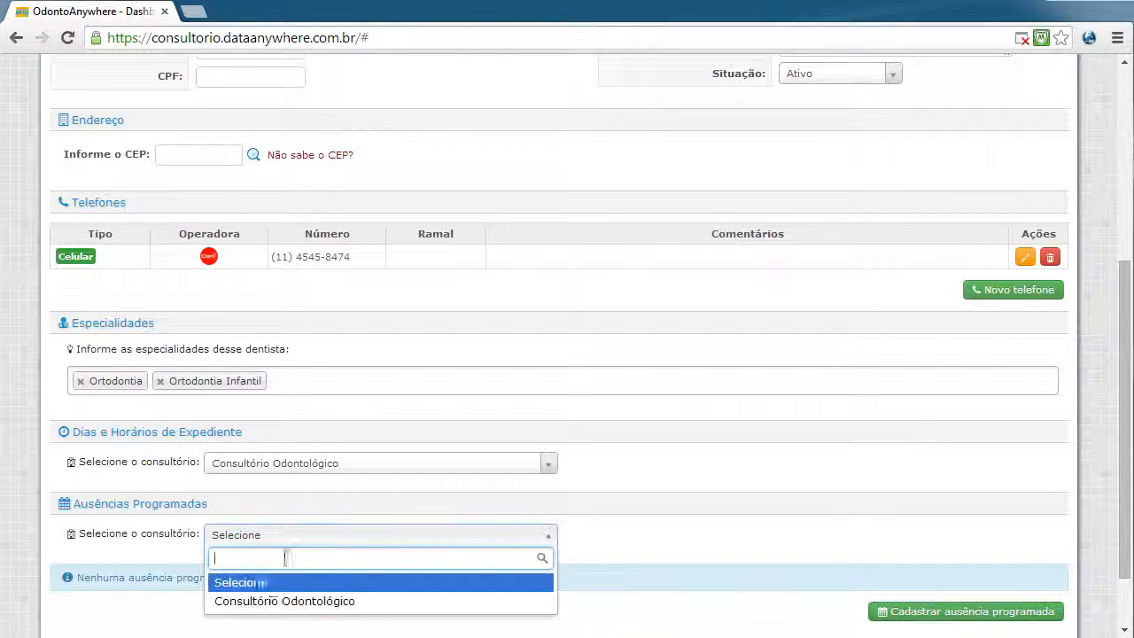
left_click(266, 600)
scroll(675, 589, "down", 2)
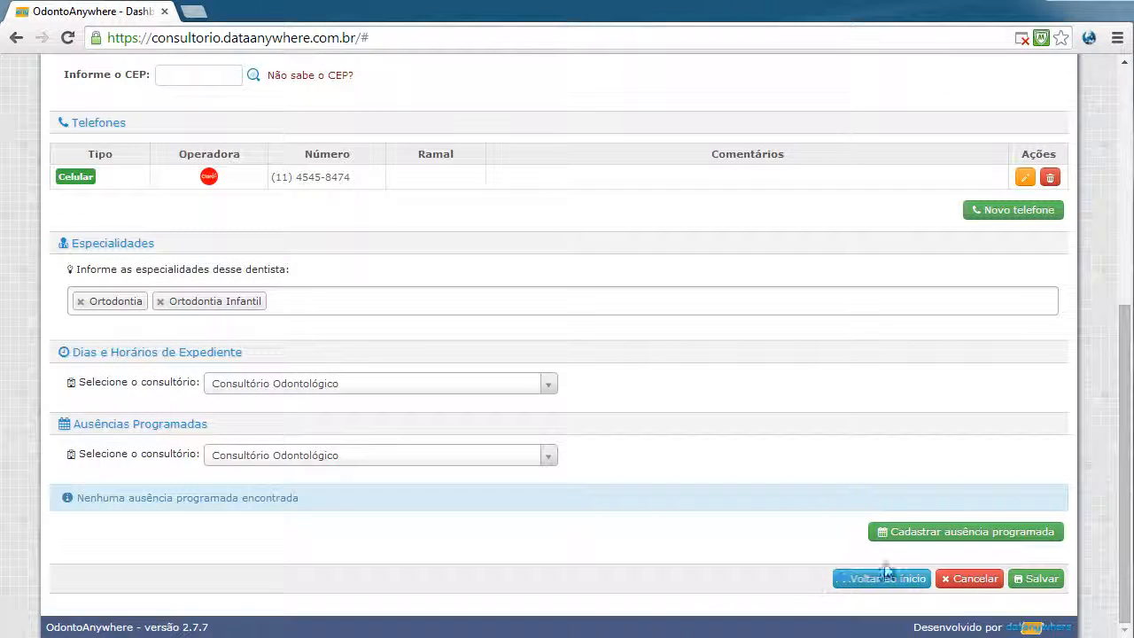
Save an all-day absence on 22/04/2014 with reason Irá ao médico
left_click(964, 536)
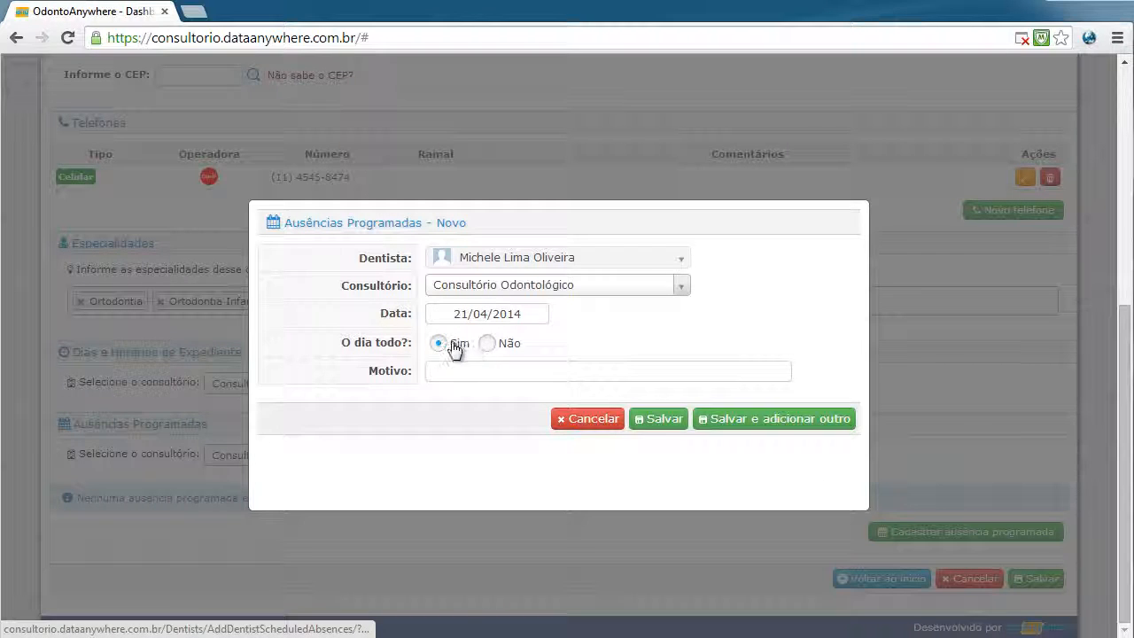
left_click(488, 345)
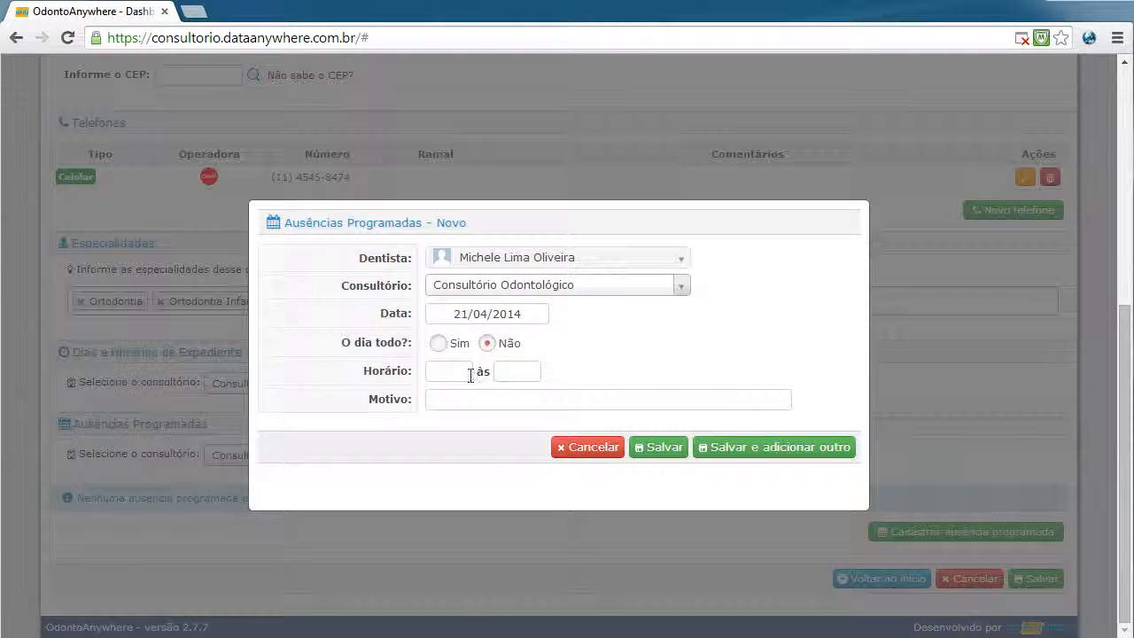
left_click(439, 344)
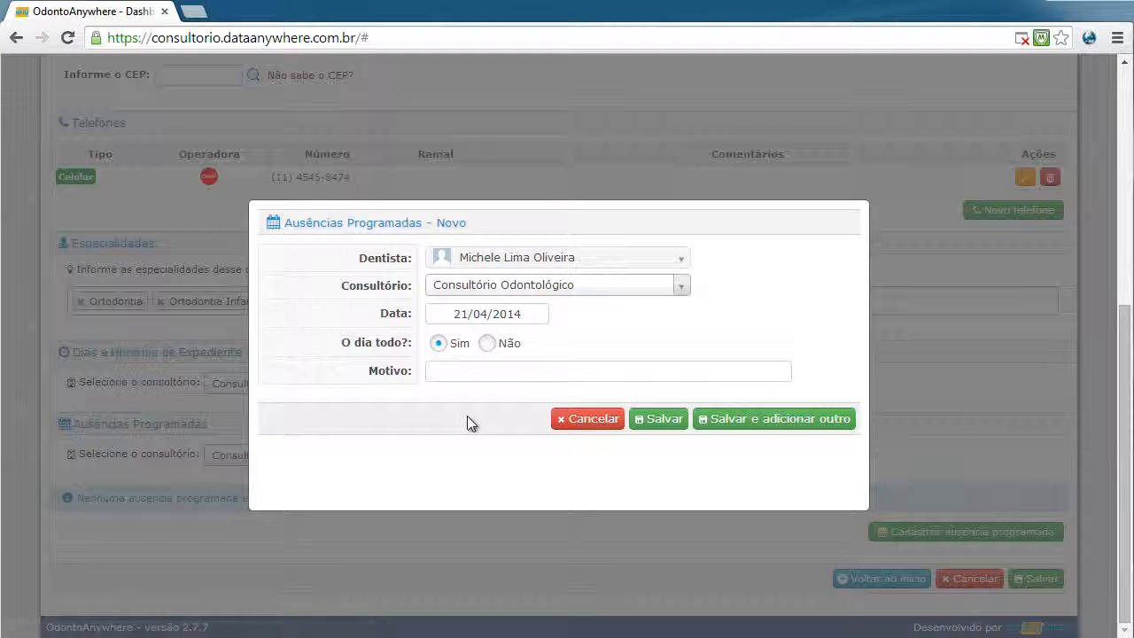
left_click(476, 312)
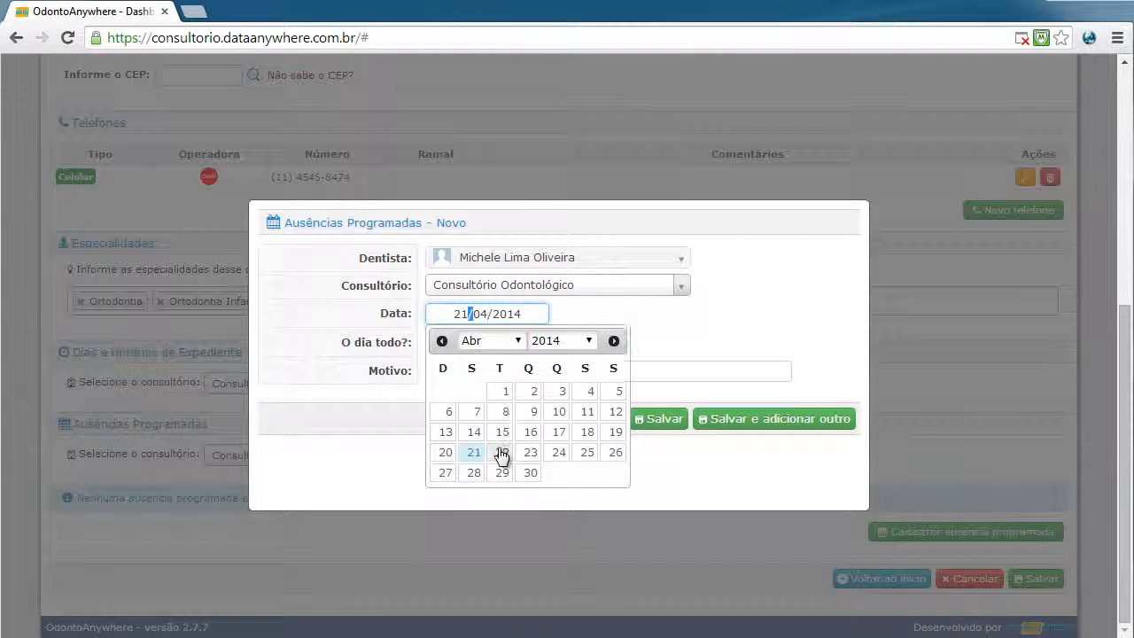
left_click(499, 452)
left_click(503, 370)
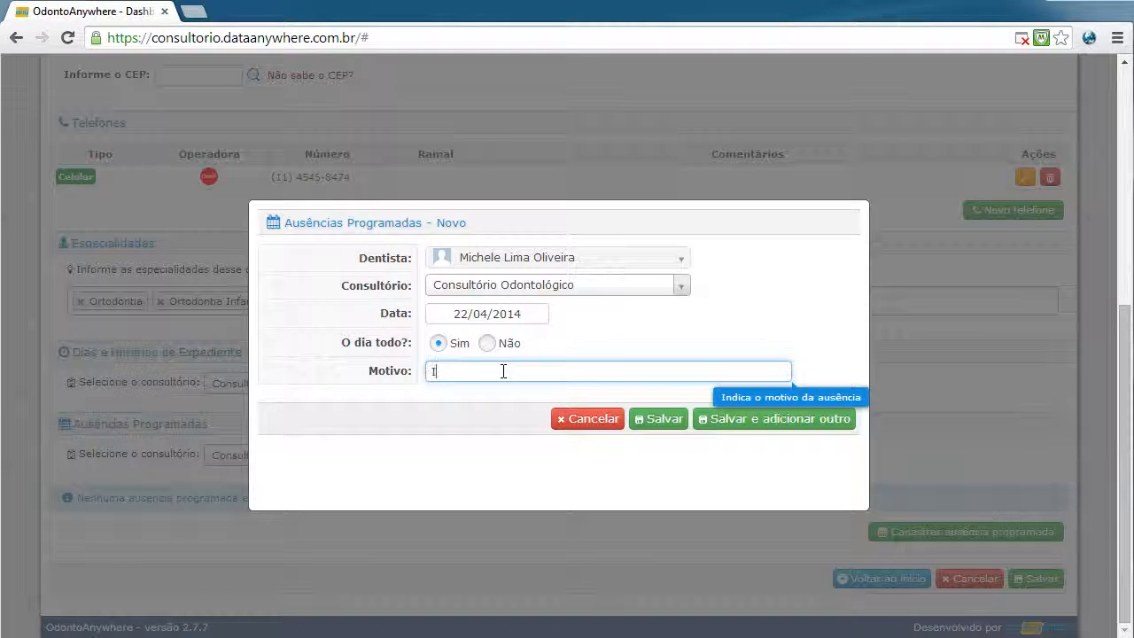
type("Irá ao médido")
left_click(658, 420)
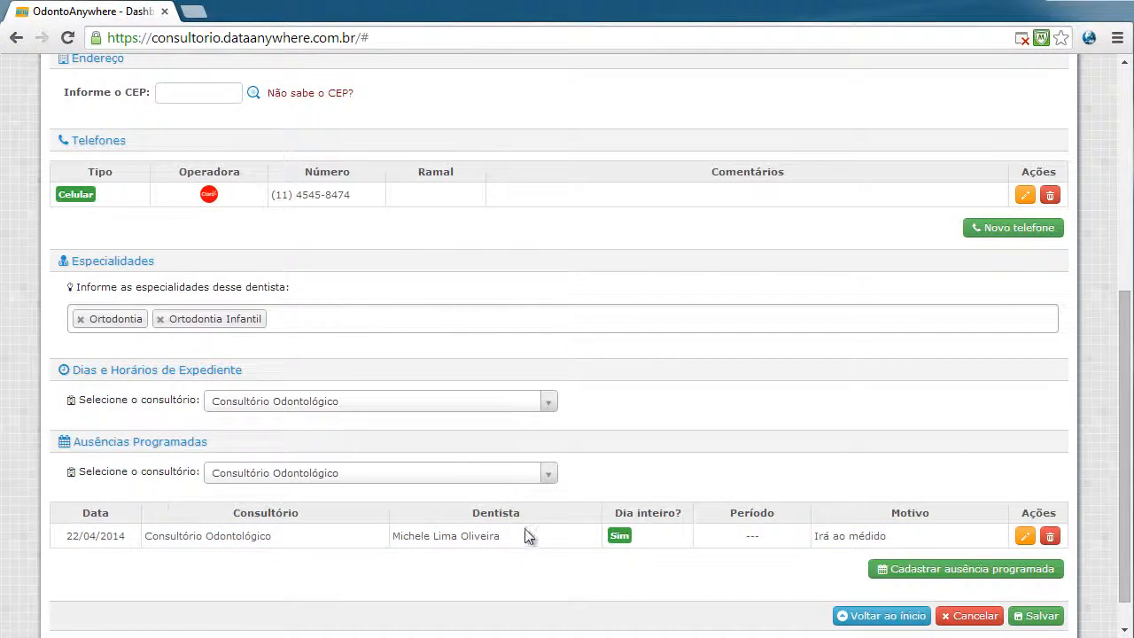
scroll(531, 534, "up", 3)
scroll(343, 361, "up", 2)
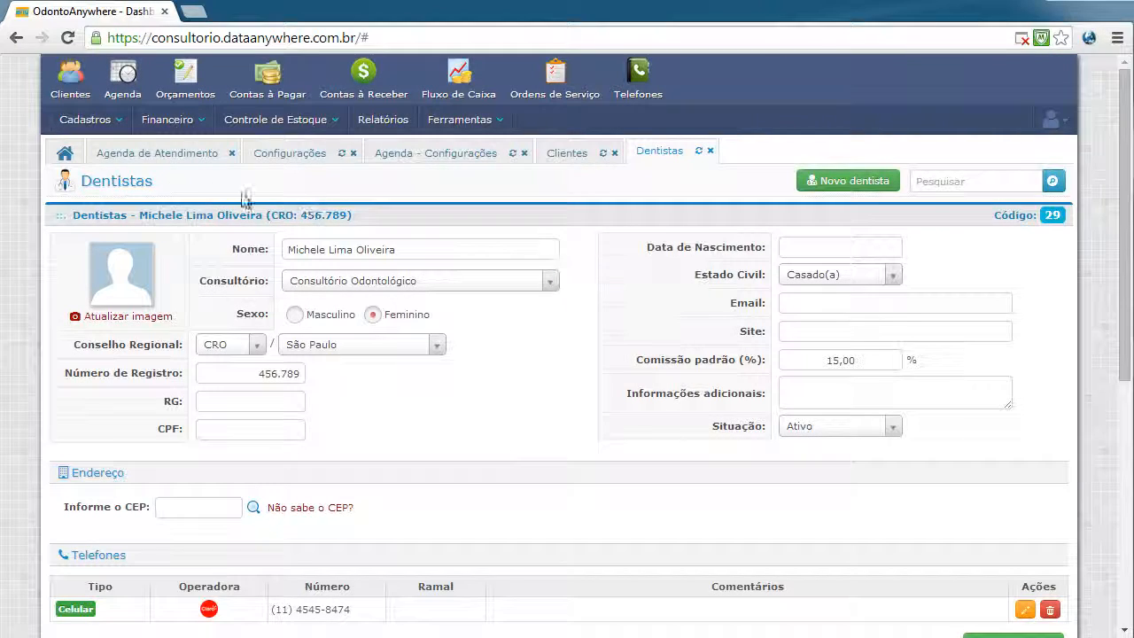
Reload the appointment agenda and confirm a Tuesday 22 April slot is rejected as unavailable
left_click(158, 151)
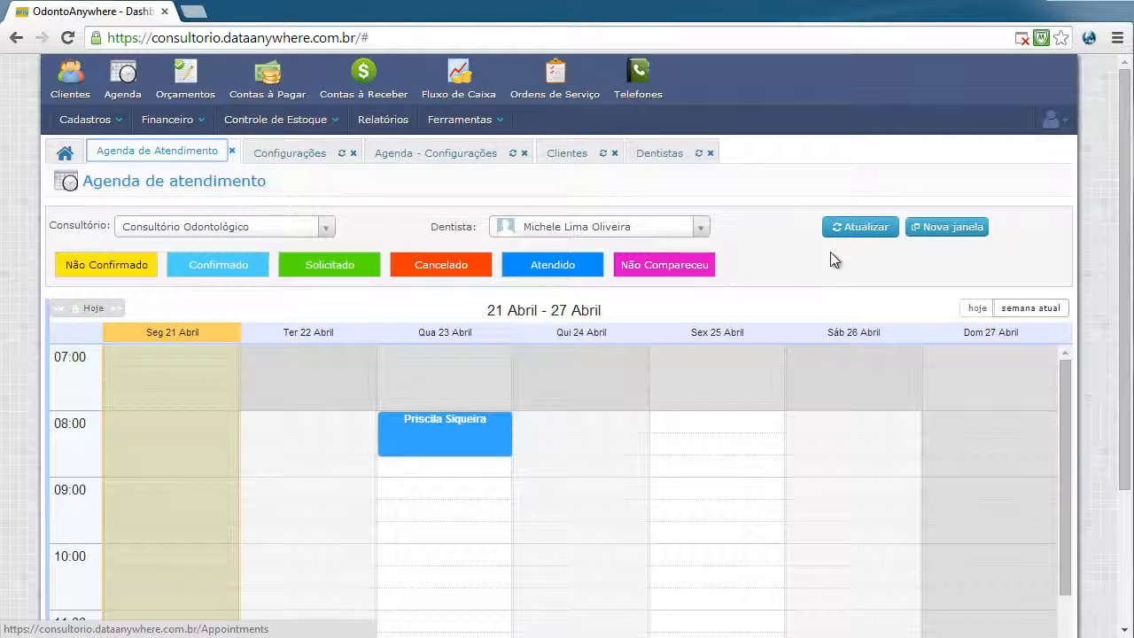
left_click(856, 230)
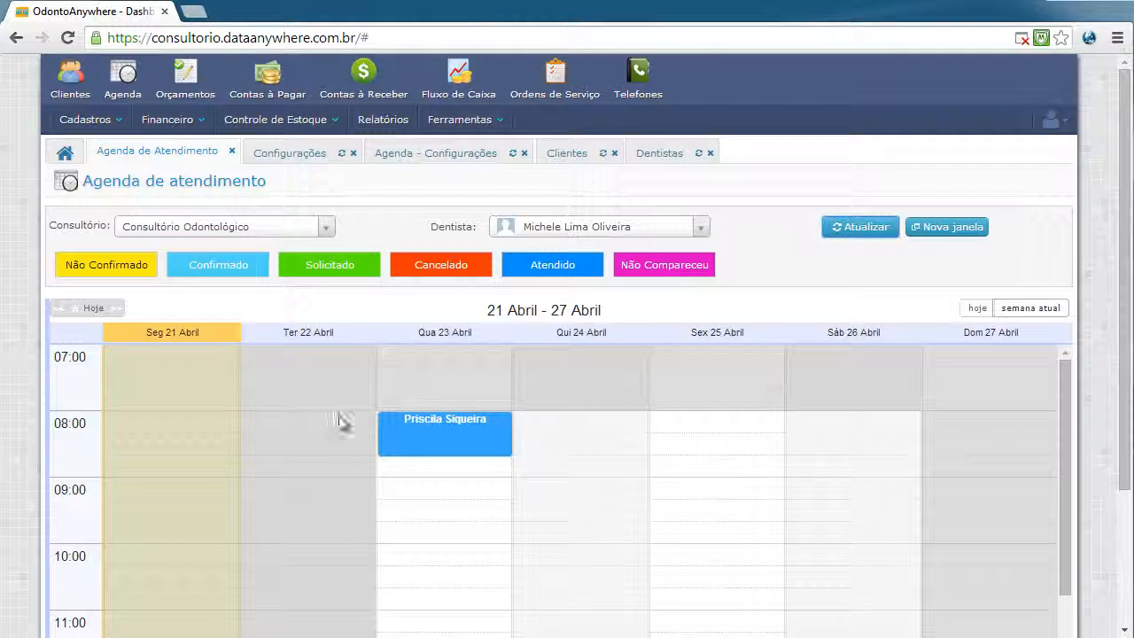
left_click(341, 543)
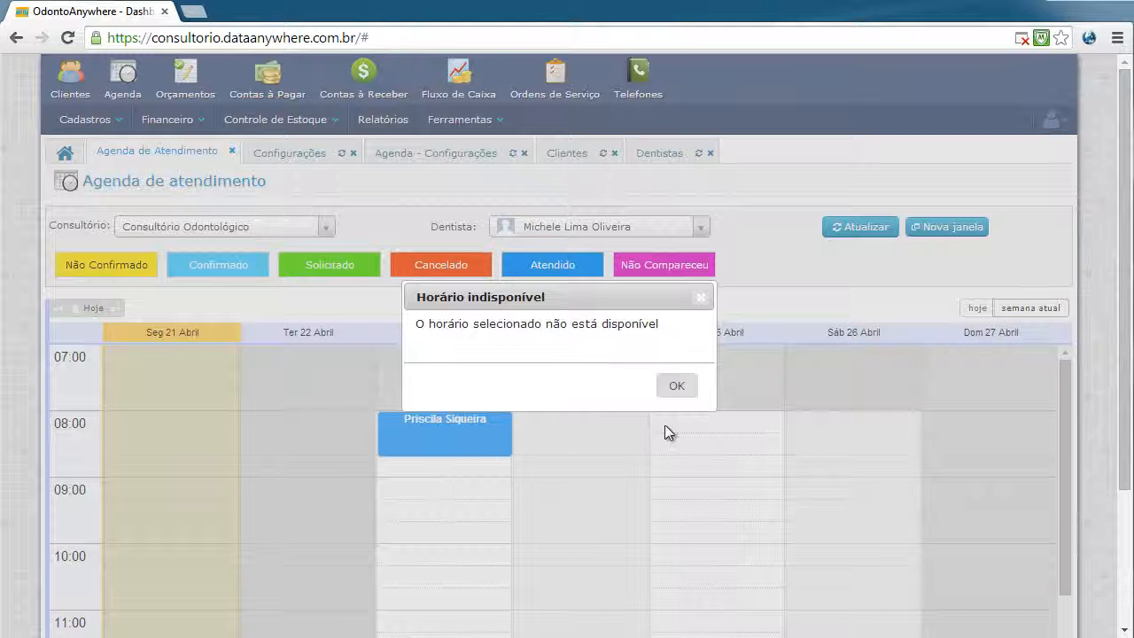
left_click(677, 387)
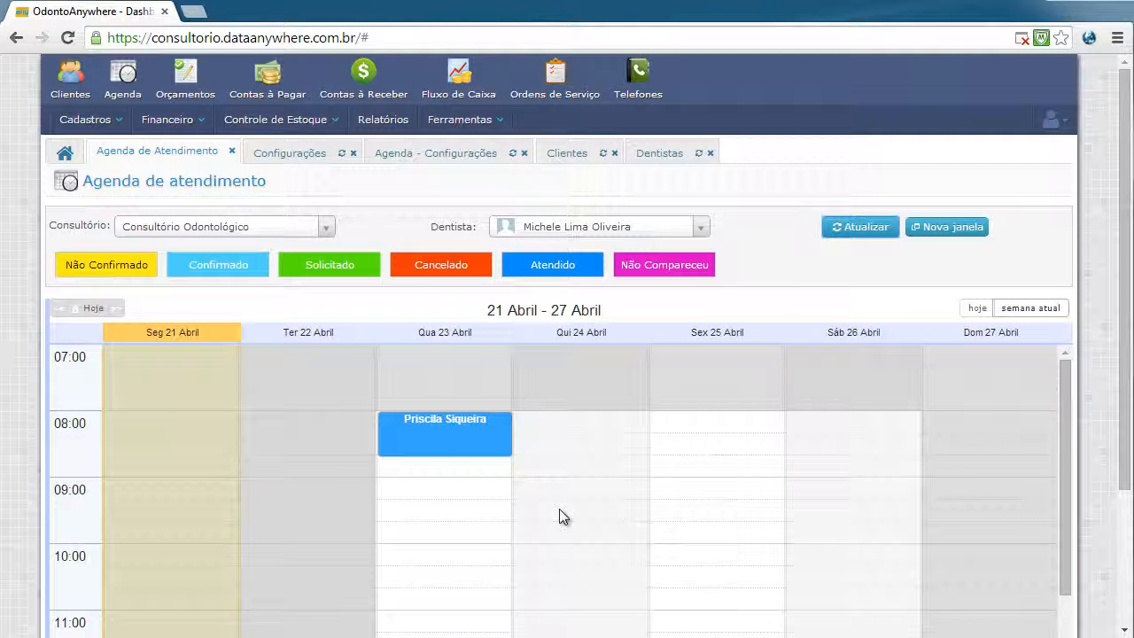